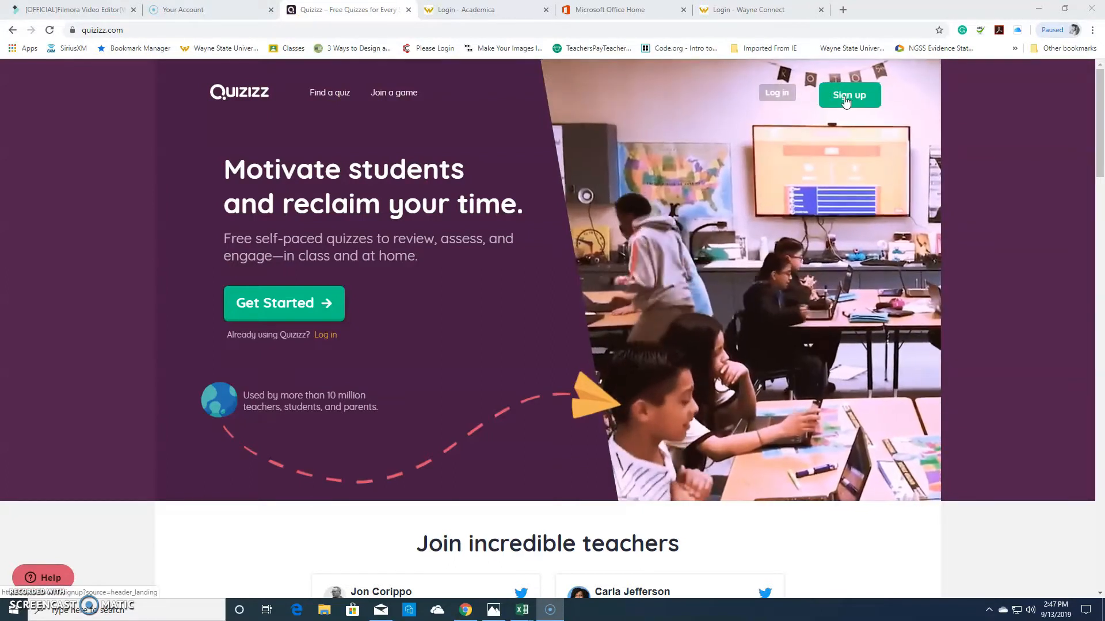
Step: Log in to Quizizz with the Google account, entering the account's e-mail address
click(765, 95)
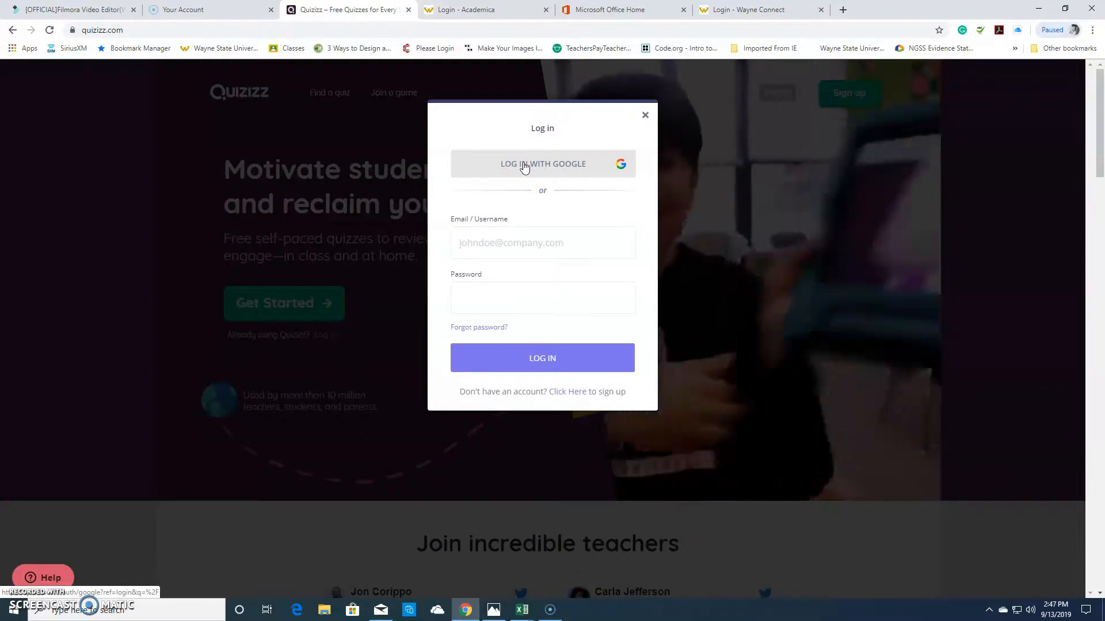
click(524, 166)
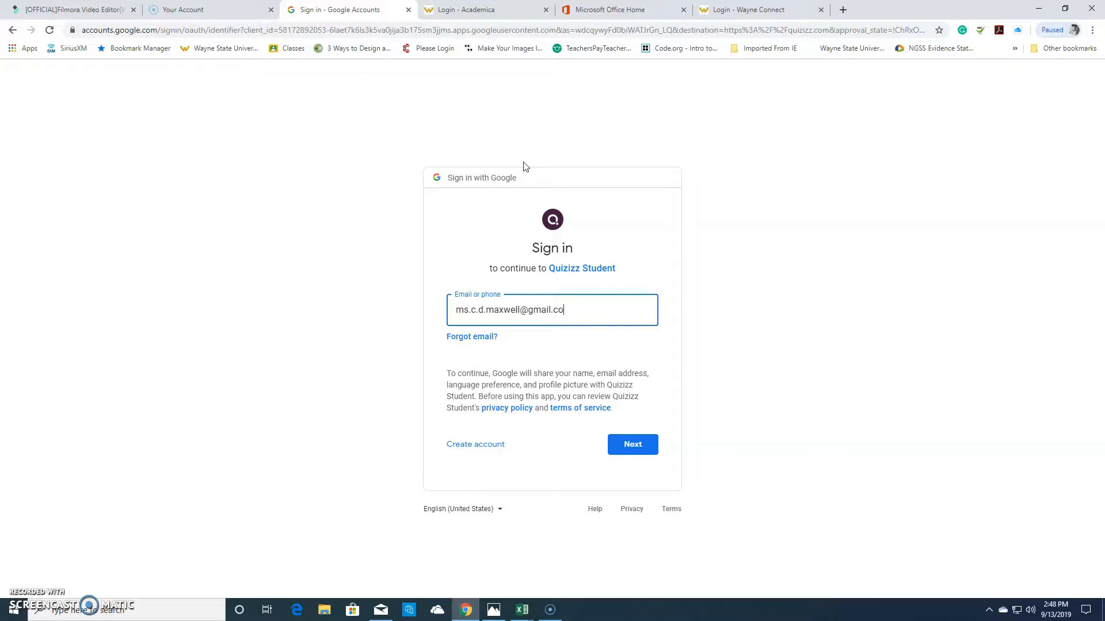
key(Return)
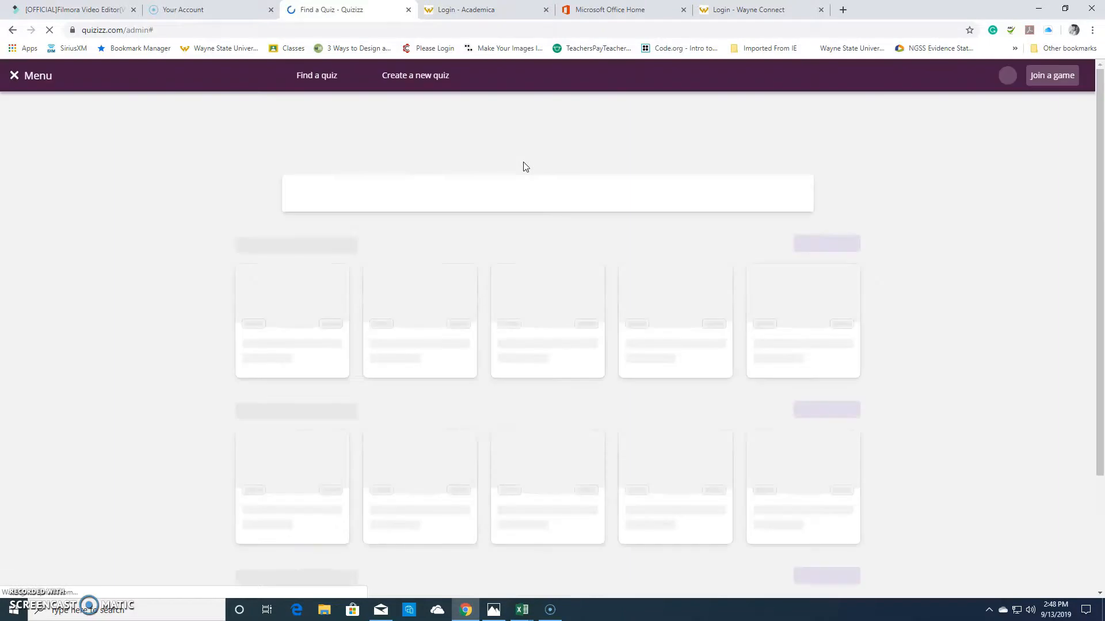
click(271, 10)
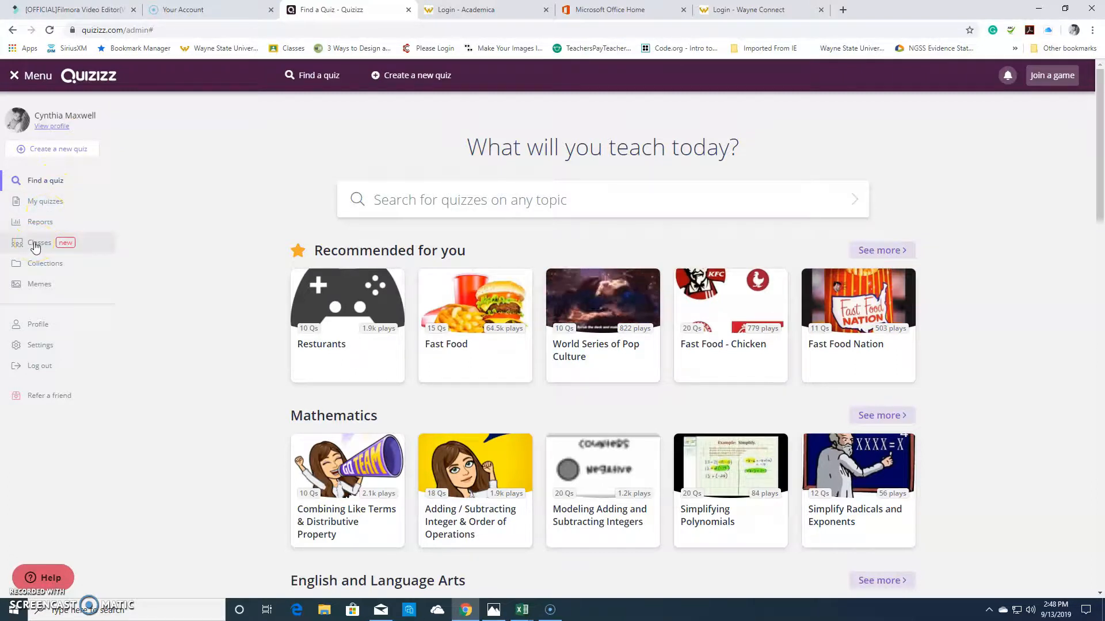
Step: Create a new quiz named "College Logos" with Fun as its subject
click(49, 149)
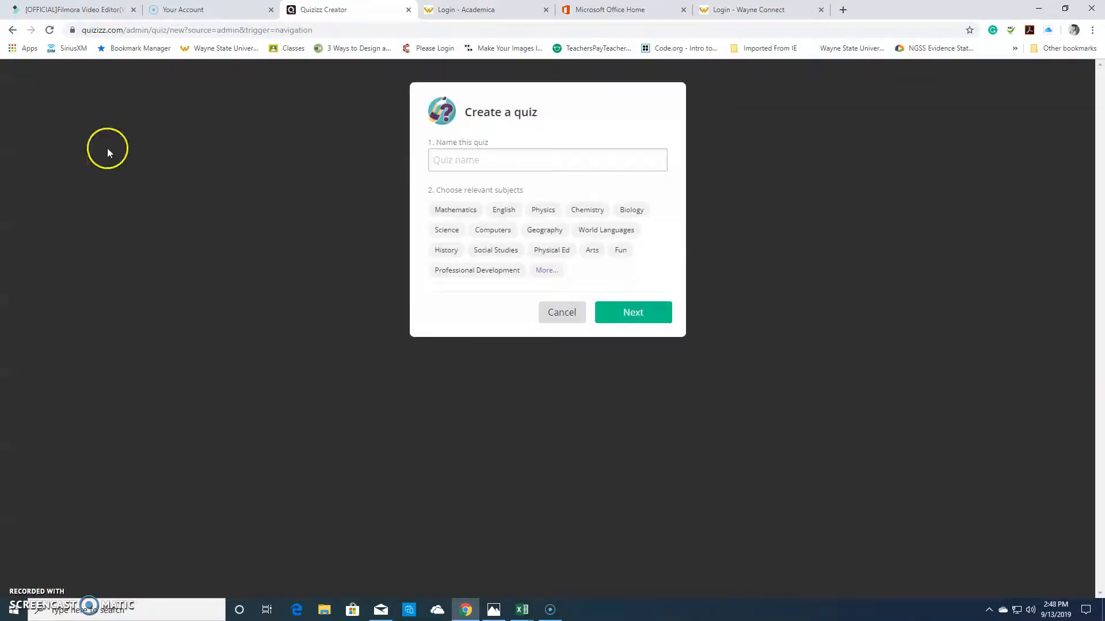
click(442, 160)
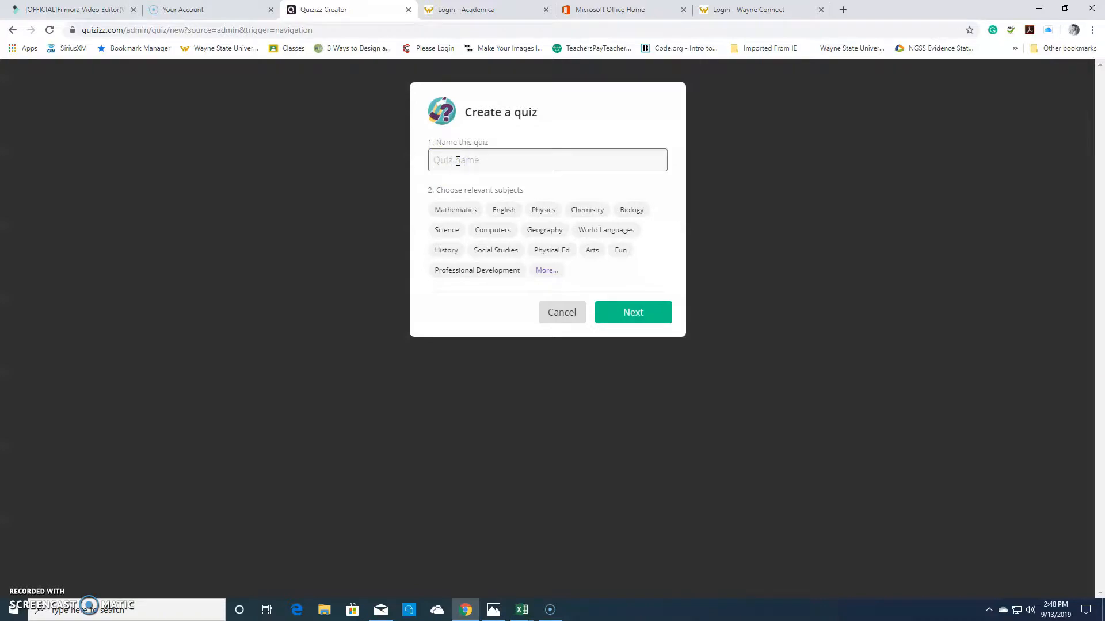
text(College Logos)
click(622, 254)
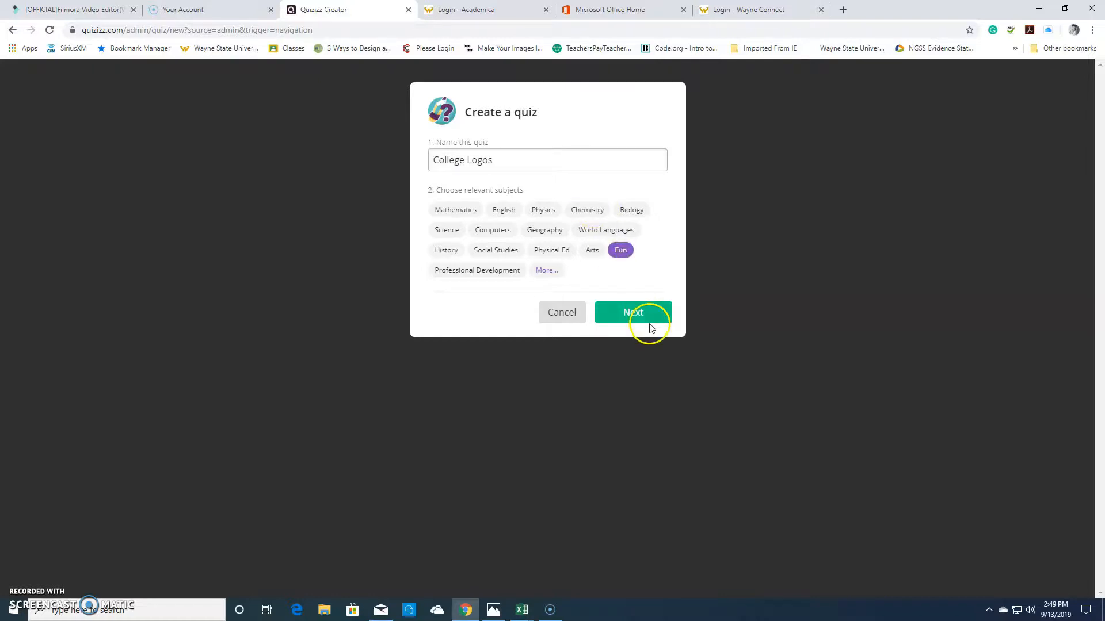
click(632, 312)
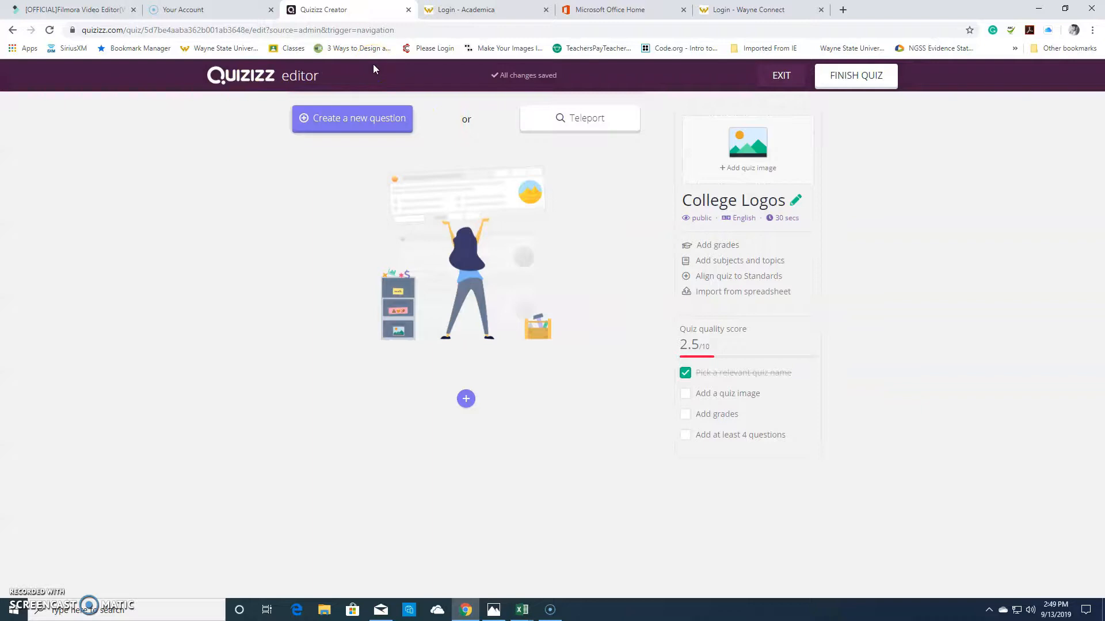
Step: Add a new question to the quiz with the text "What is Wayne State University logo"
click(380, 123)
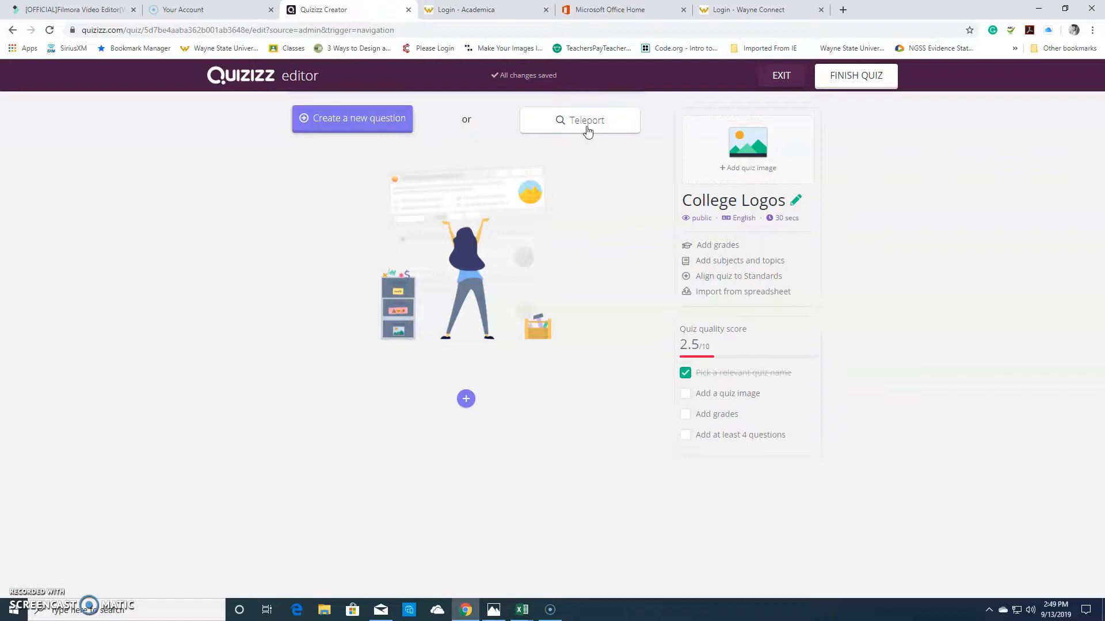
click(370, 118)
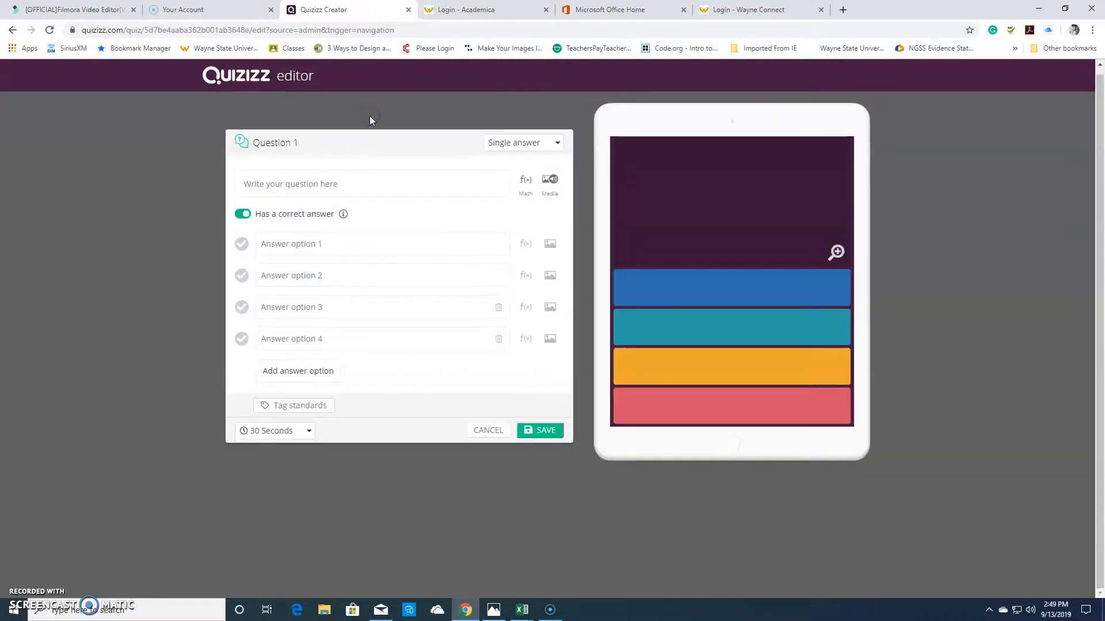
click(345, 190)
text(Waht)
key(BackSpace)
key(BackSpace)
key(BackSpace)
text(at i)
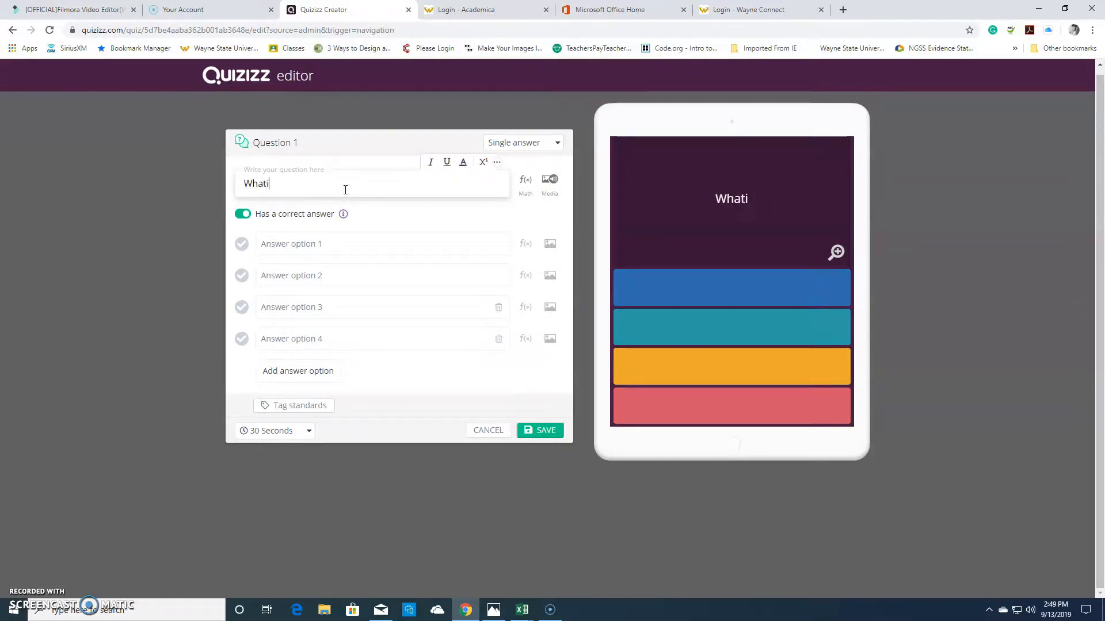
text(s Wan)
key(BackSpace)
text(yne )
text(State U)
text(nive)
key(BackSpace)
text(sity)
key(BackSpace)
text(ie)
key(BackSpace)
key(BackSpace)
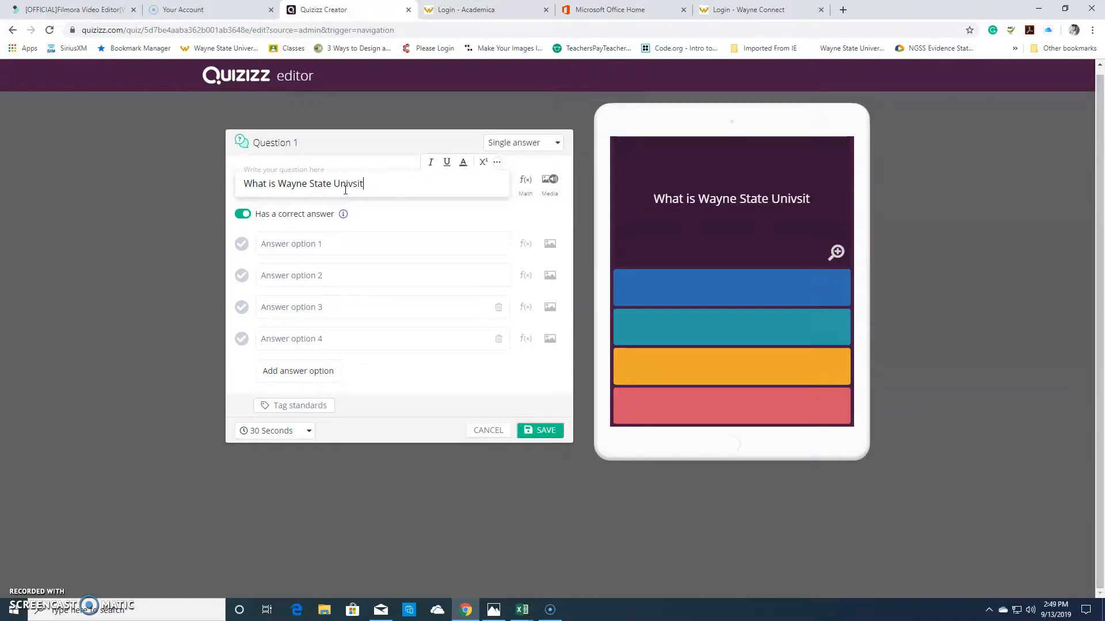
text(y)
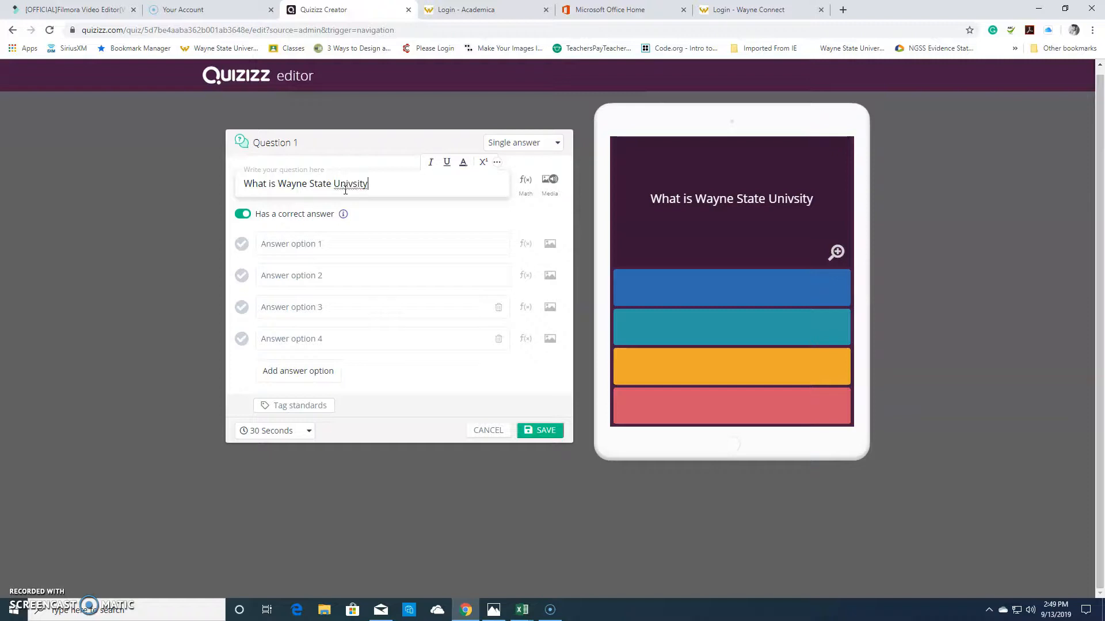
key(BackSpace)
key(BackSpace)
key(BackSpace)
key(BackSpace)
text(ersity)
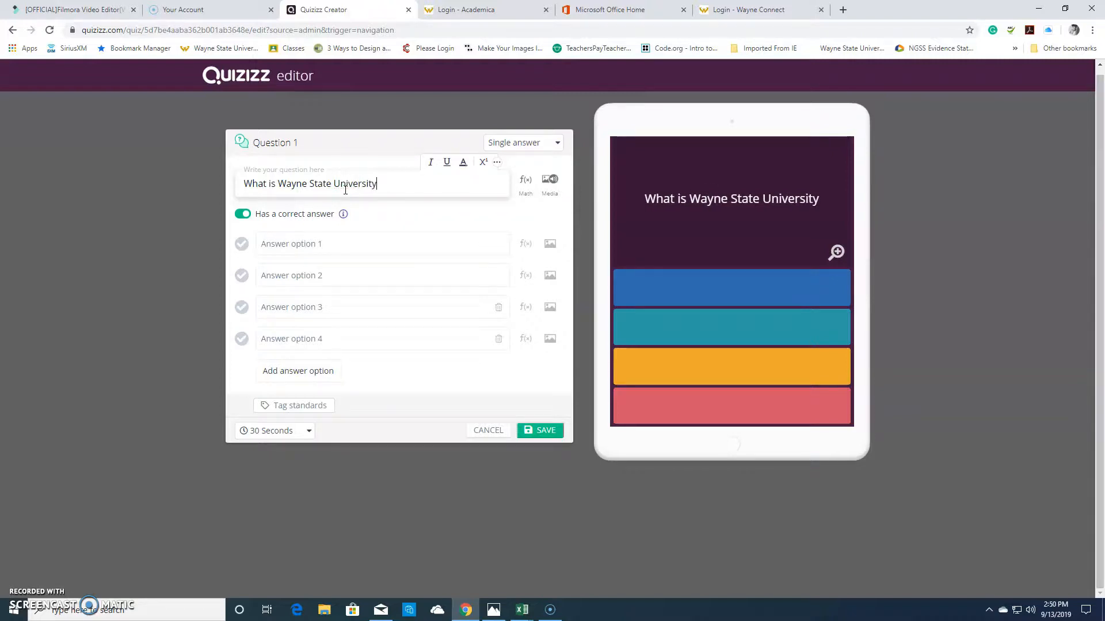
text( log)
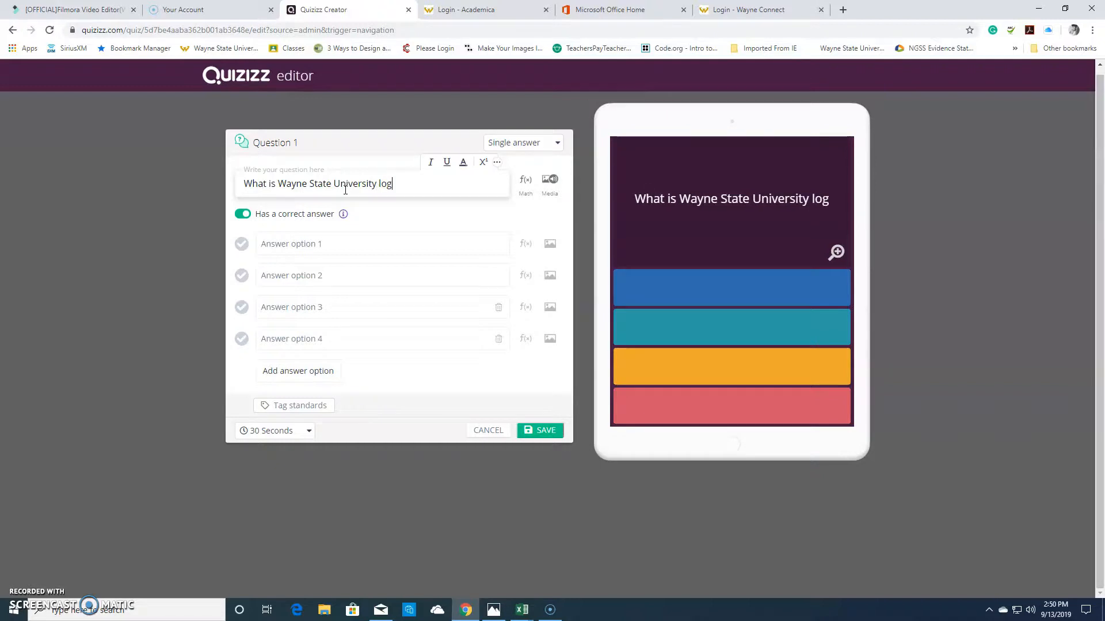
text(o)
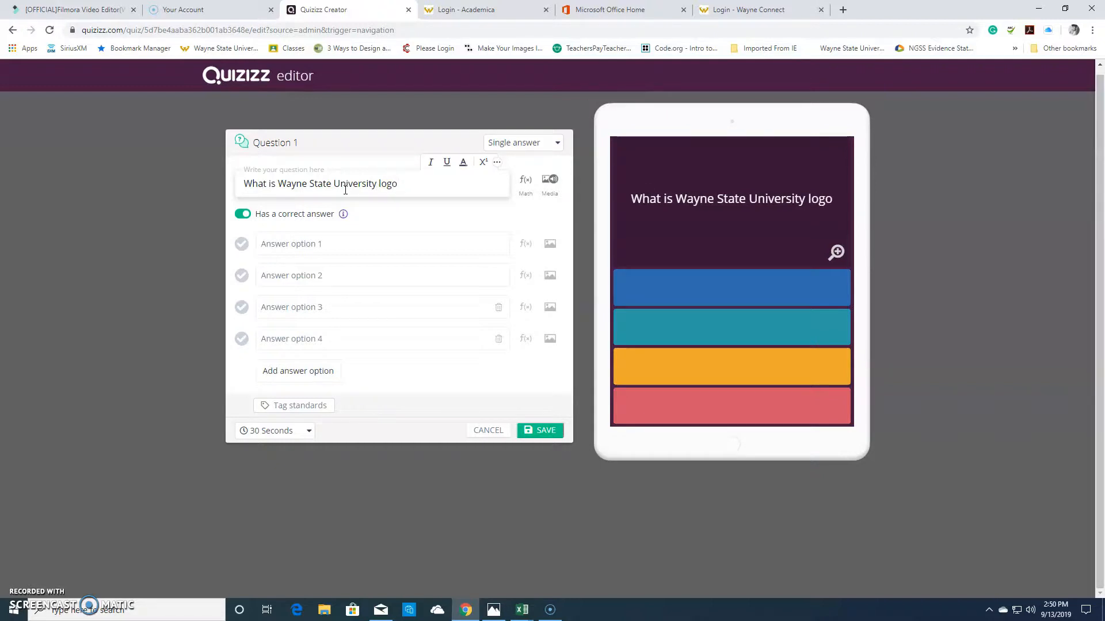
Step: Insert "the" before "Wayne" in the question text and end the question with a question mark
click(279, 183)
text(the)
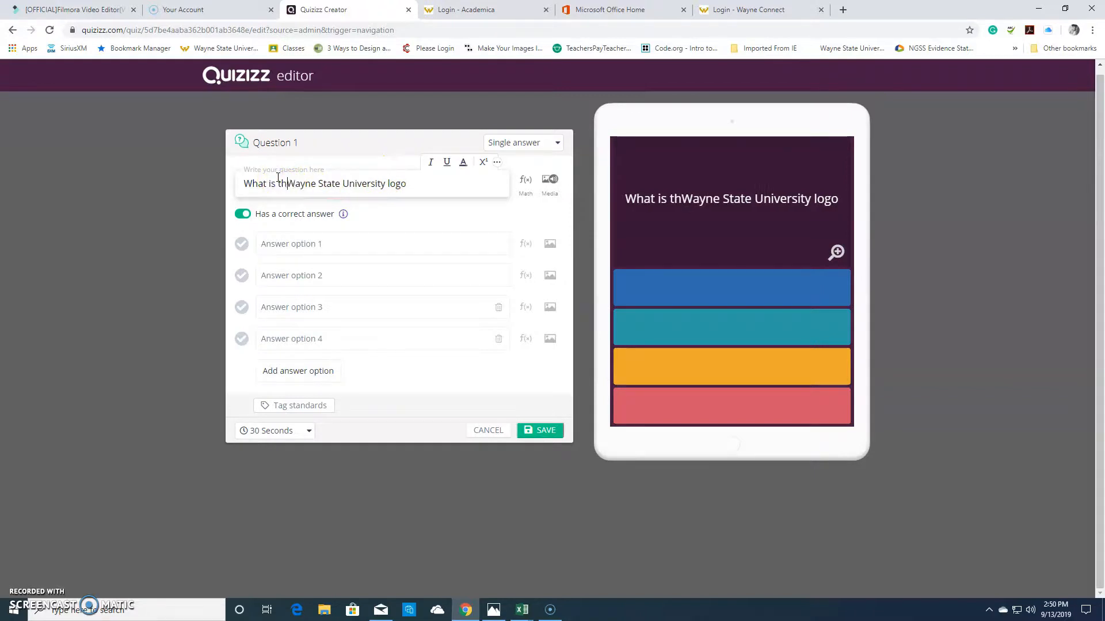
click(423, 188)
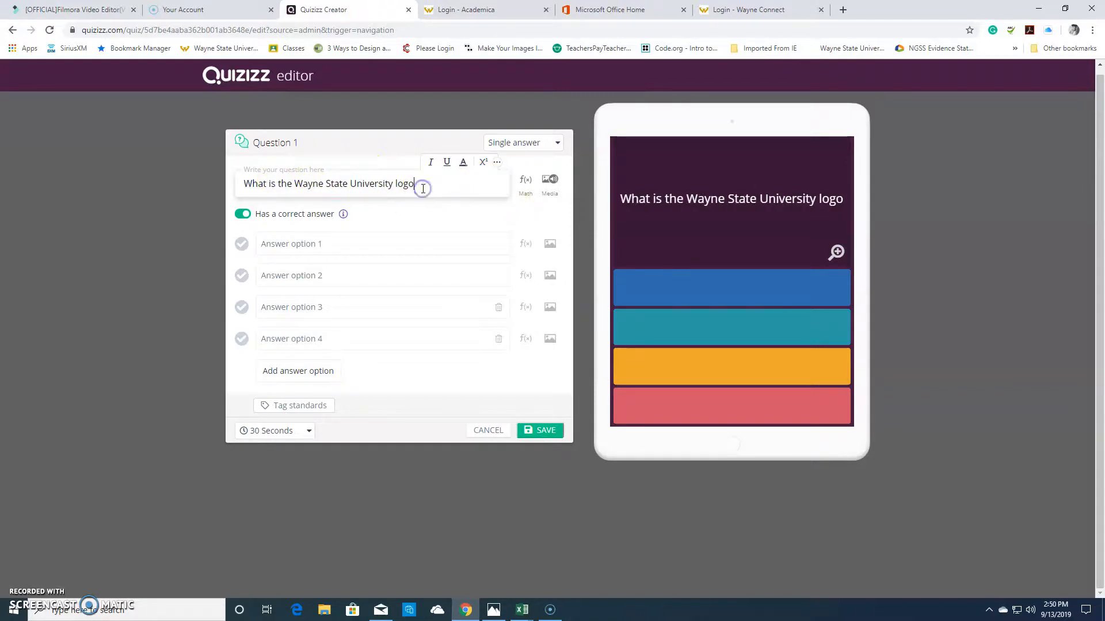
text(?)
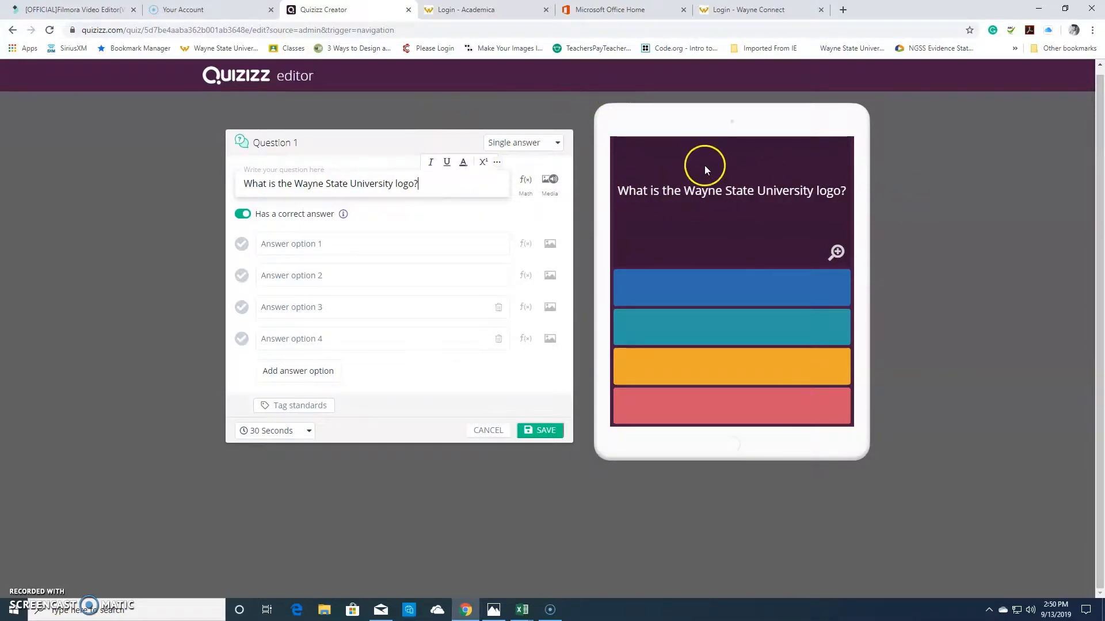
Step: Upload the wmu image from the Desktop as answer option 1
click(269, 252)
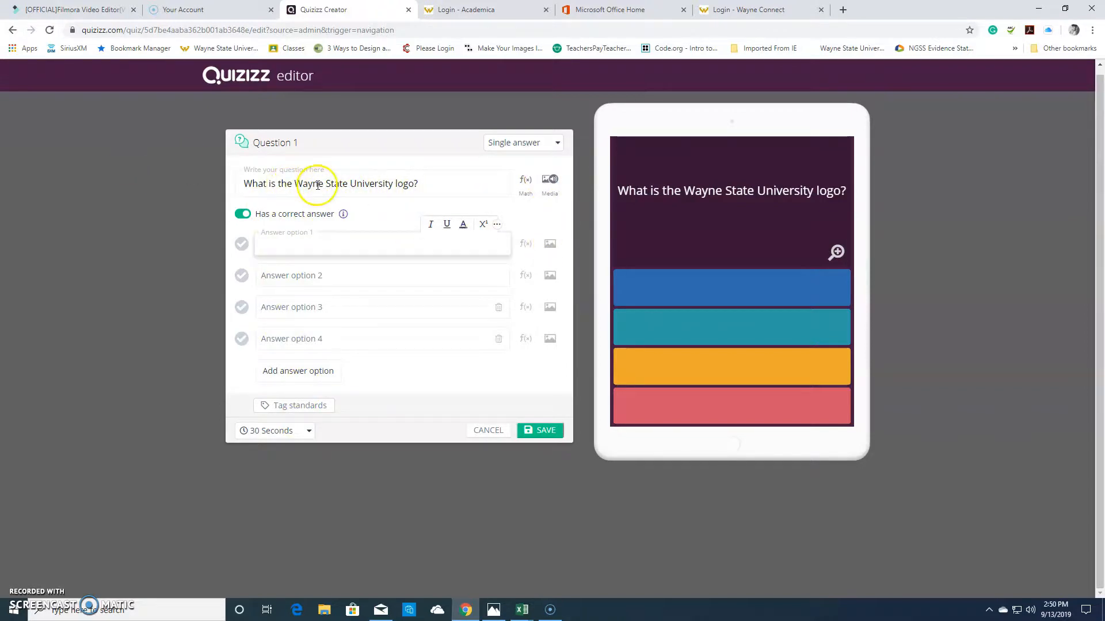
click(551, 246)
click(562, 167)
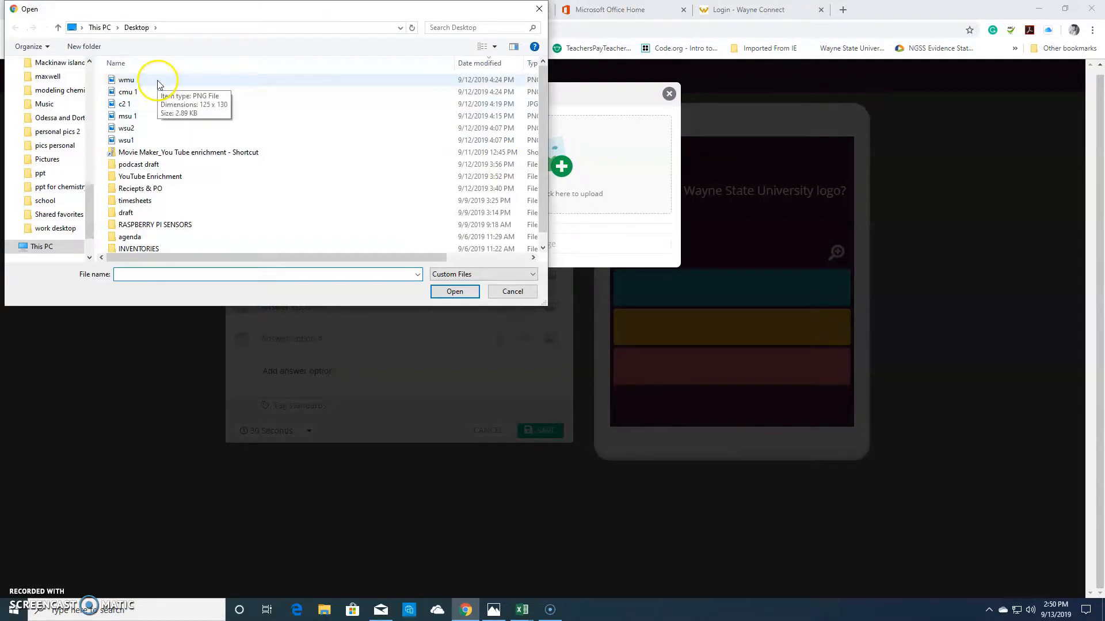
click(157, 82)
click(463, 294)
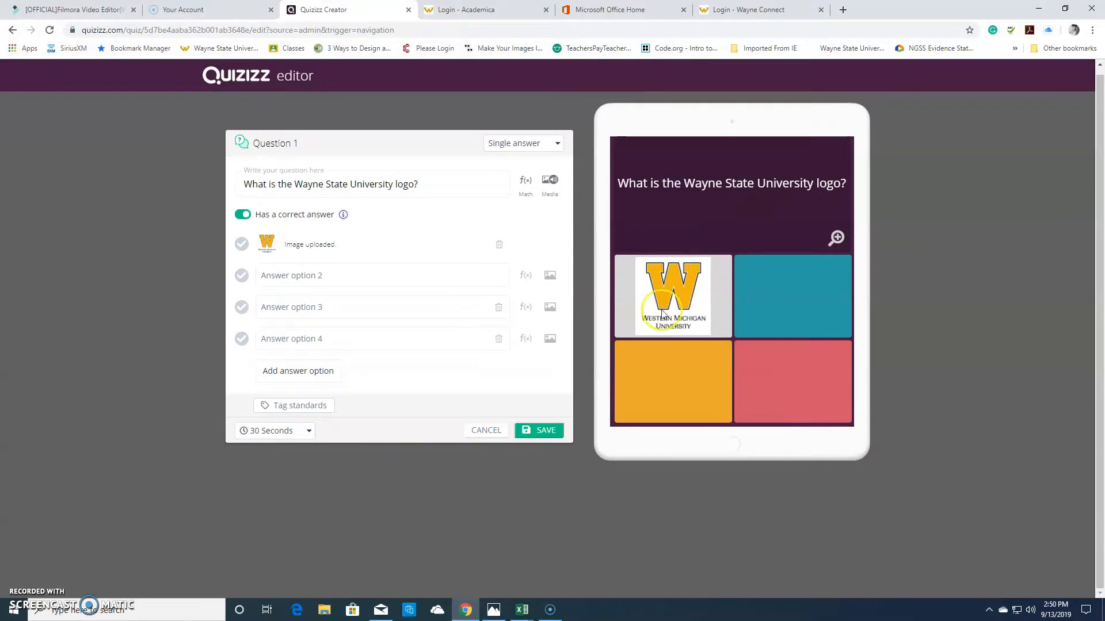
Step: Upload the "msu 1" image from the Desktop as answer option 2
click(550, 277)
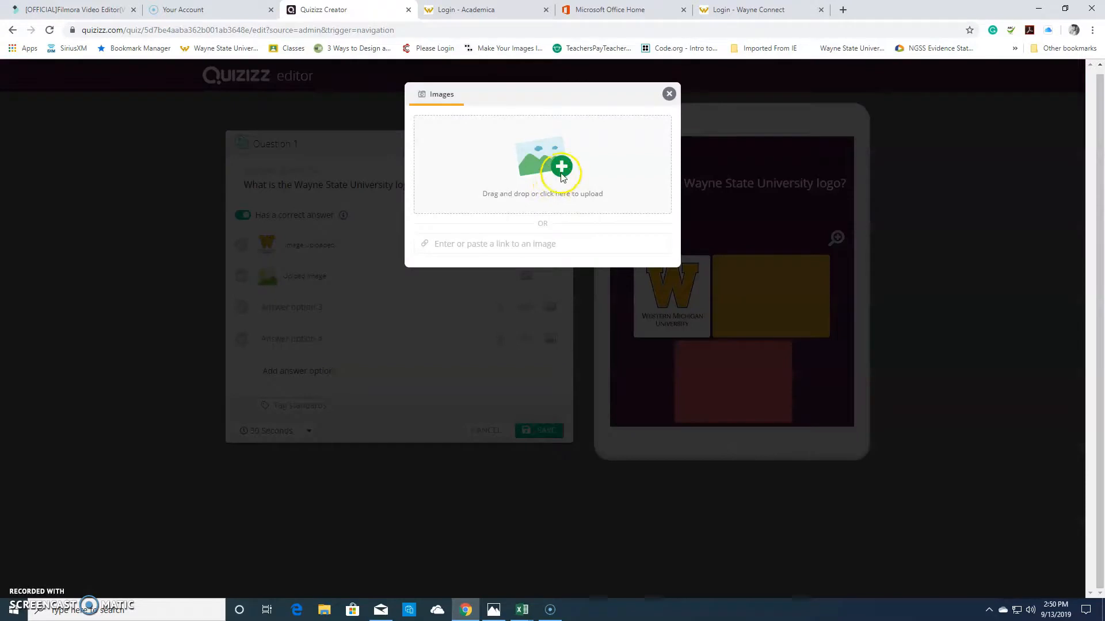
click(561, 167)
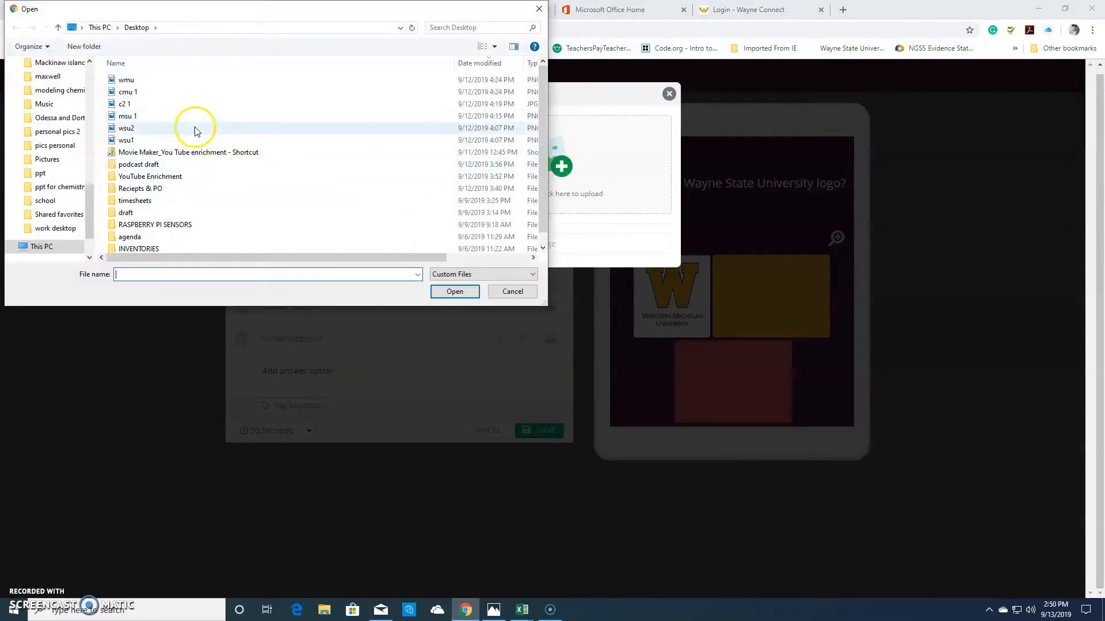
click(190, 118)
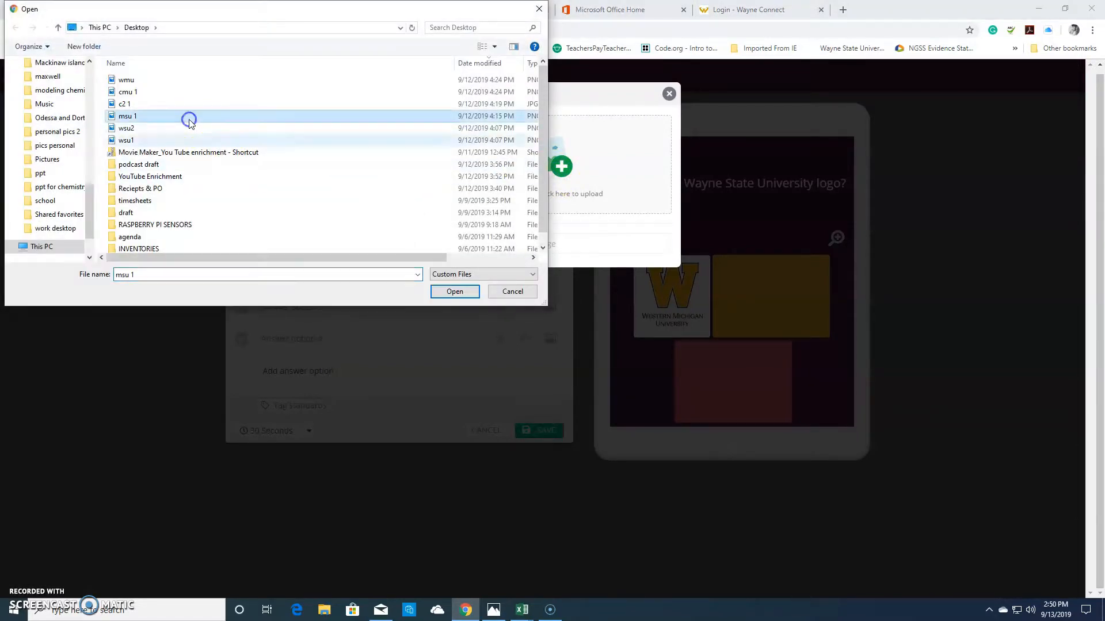
click(454, 292)
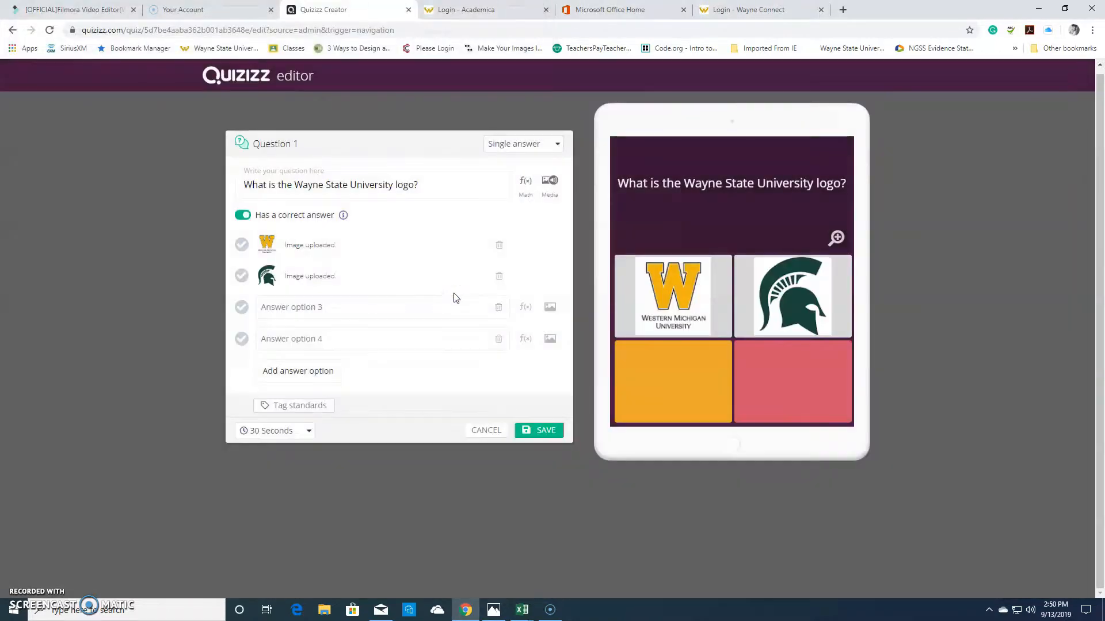
Step: Upload the wsu1 image from the Desktop as answer option 3
click(551, 307)
click(561, 170)
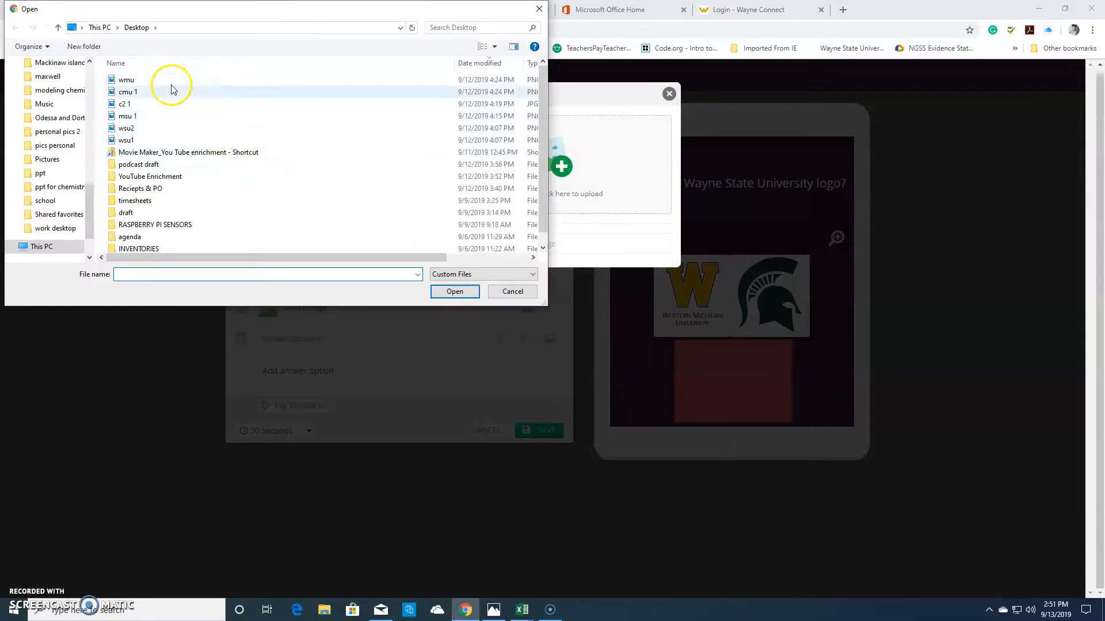
click(133, 139)
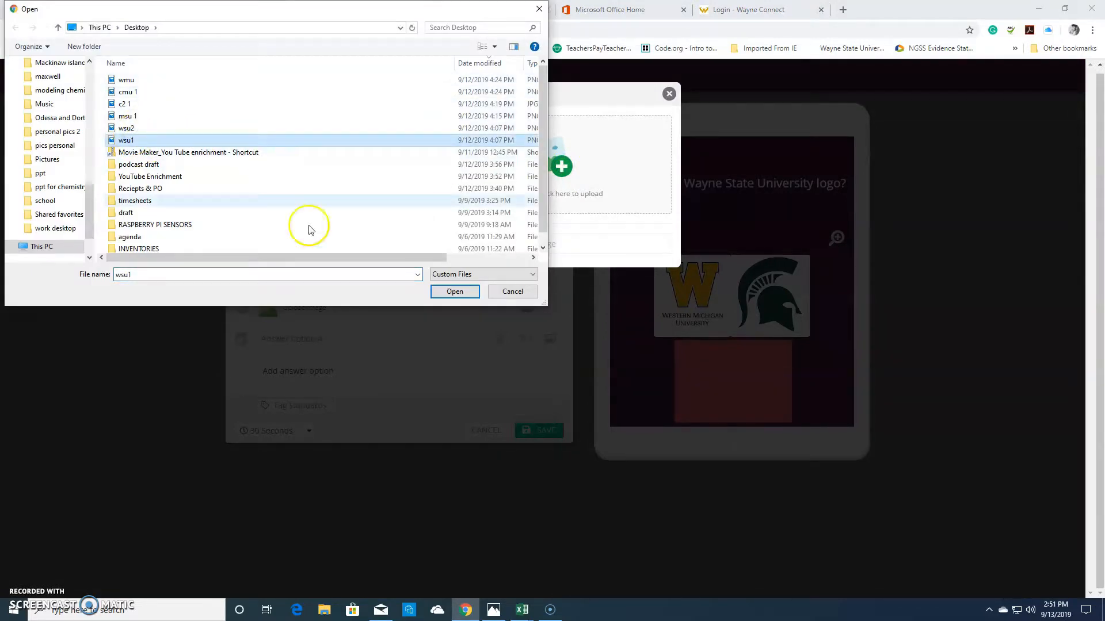
click(461, 296)
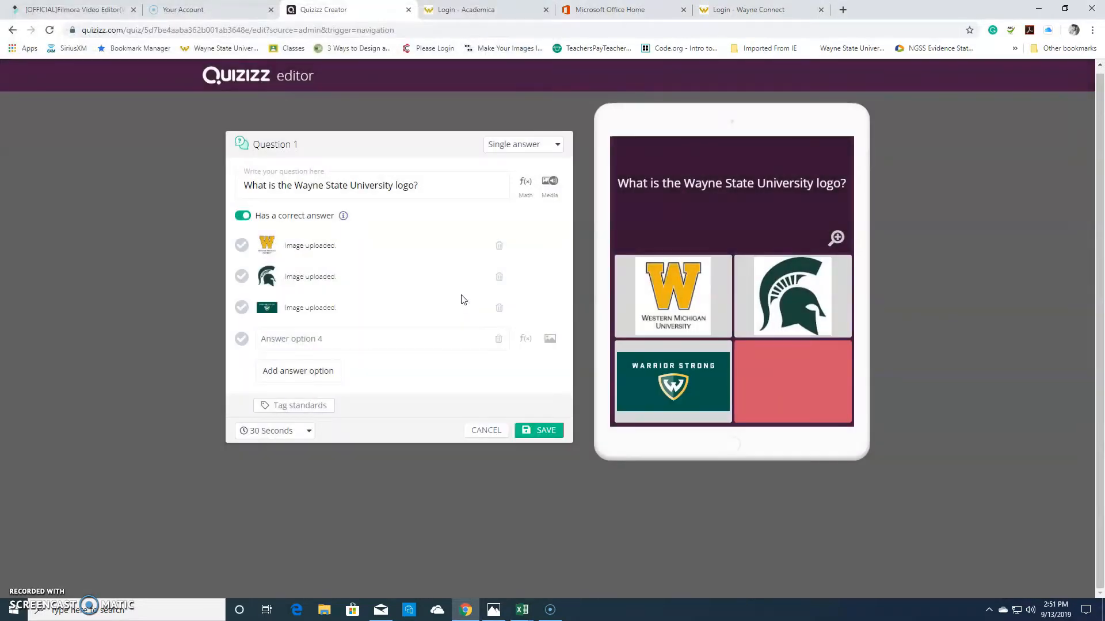
Step: Upload the "cmu 1" image from the Desktop as answer option 4
click(541, 340)
click(565, 170)
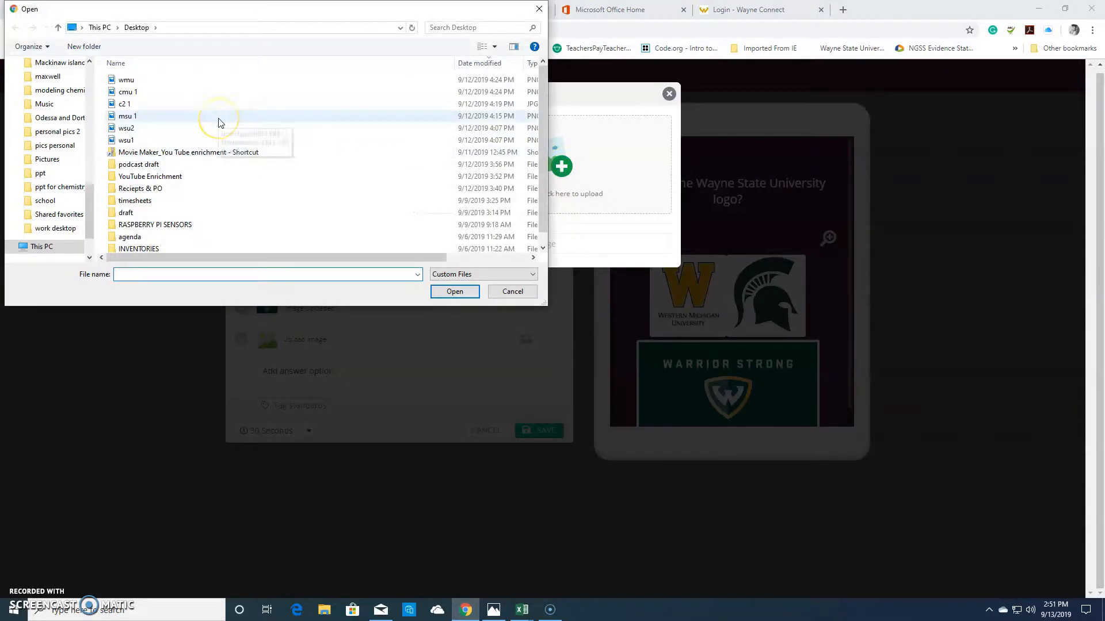
click(207, 96)
click(442, 291)
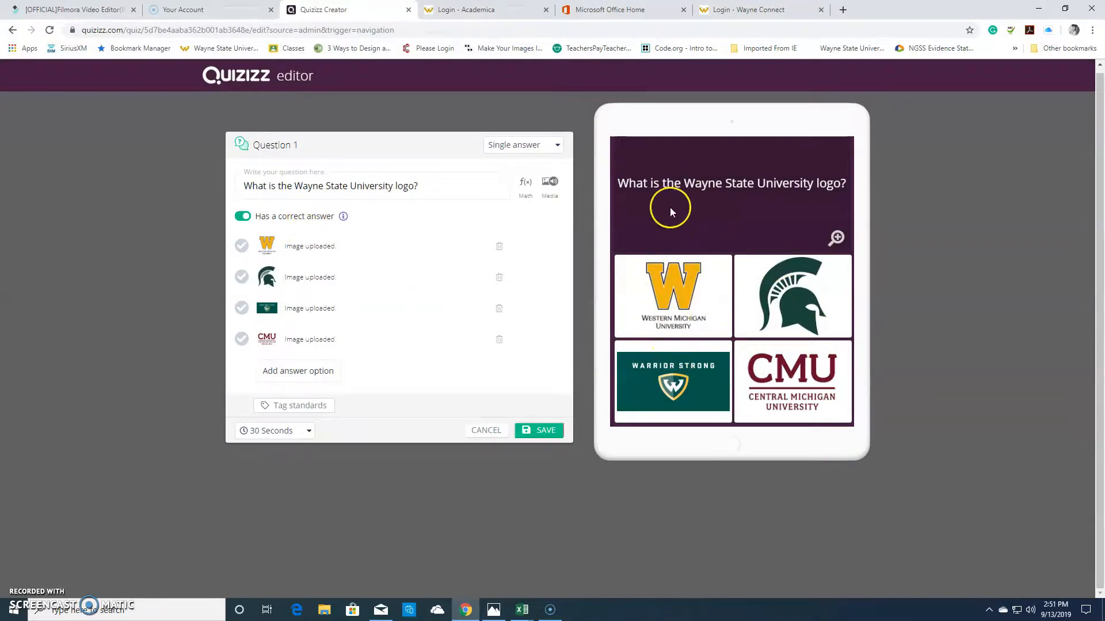
Step: Mark the Warrior Strong logo as the correct answer, keep the question type at Single answer, and save the question
click(242, 309)
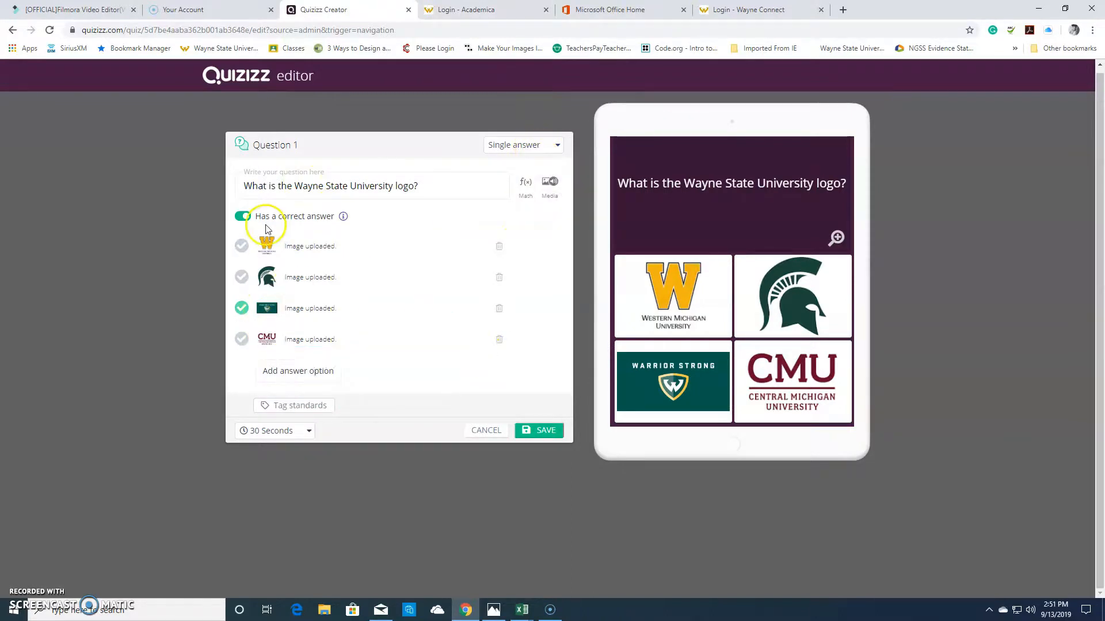
click(543, 145)
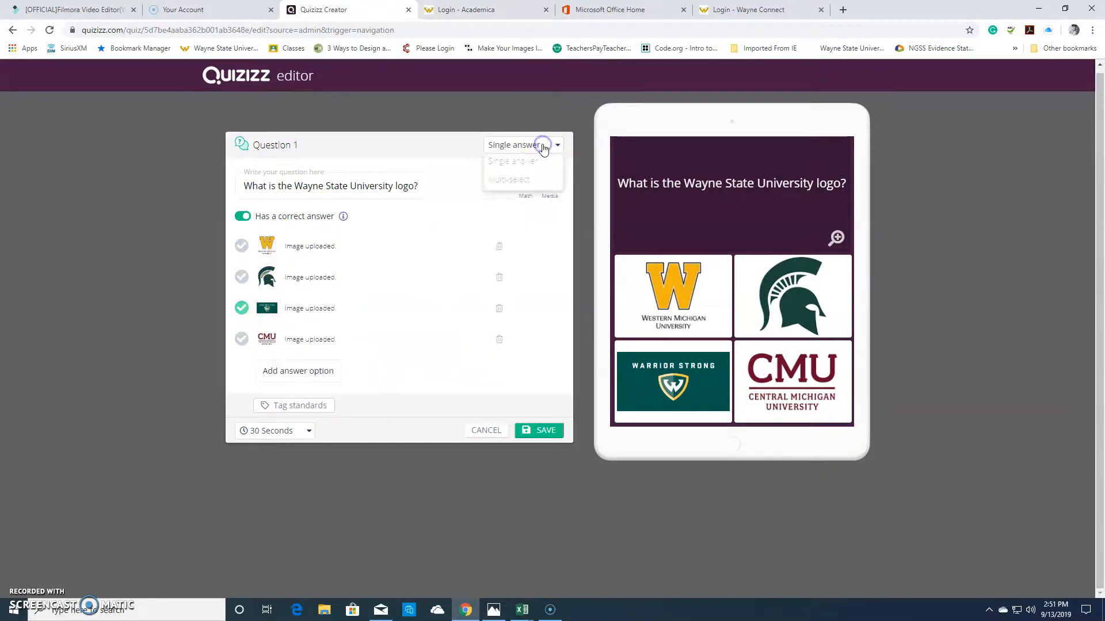
click(506, 145)
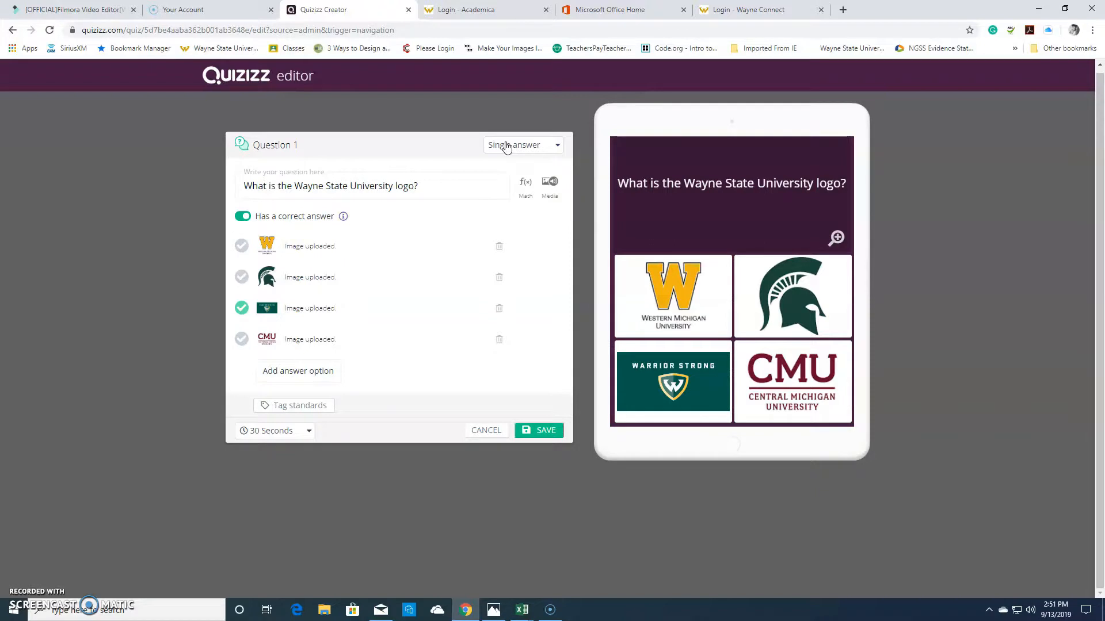
click(558, 432)
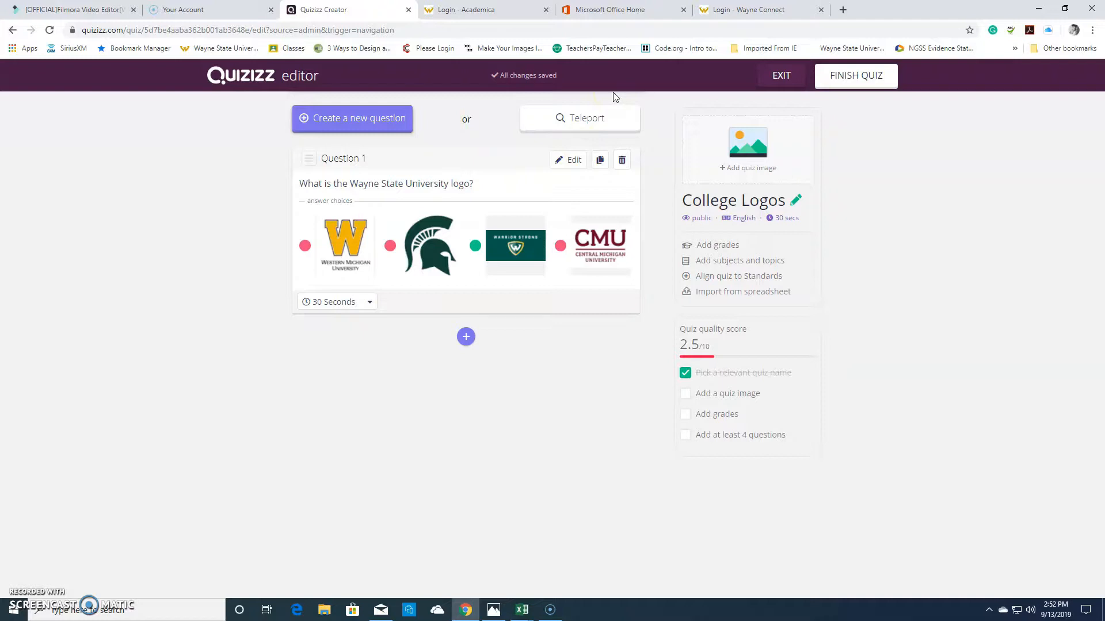
Step: Teleport the Auburn, Alabama and Boise State questions (Q1 to Q3) from the College Team Logos quiz into this quiz
click(617, 131)
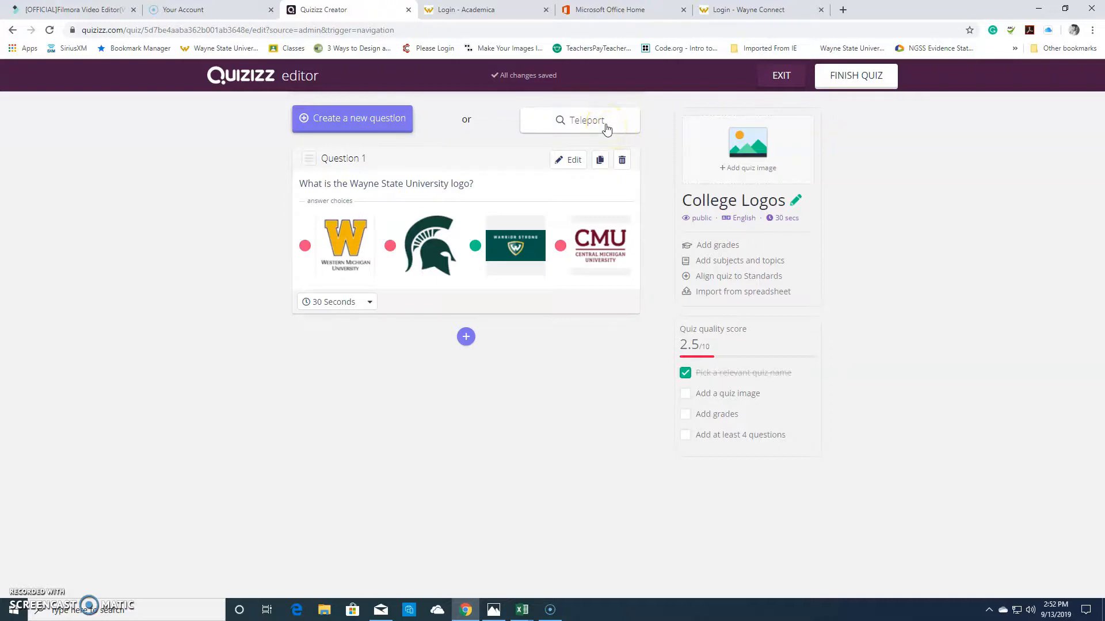
click(607, 126)
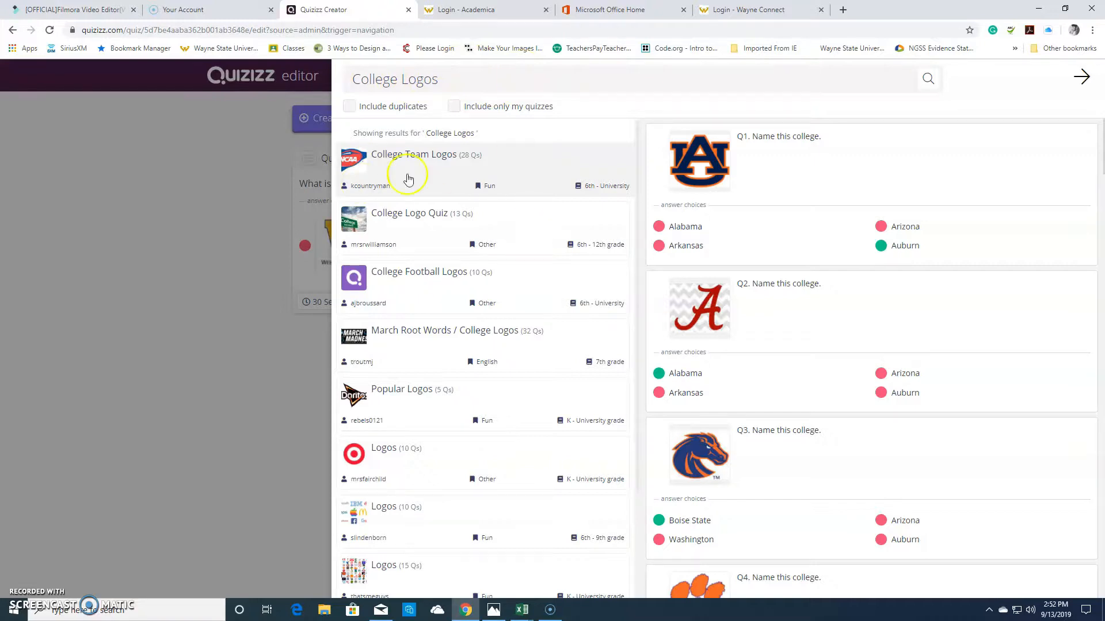
mouse_move(1043, 151)
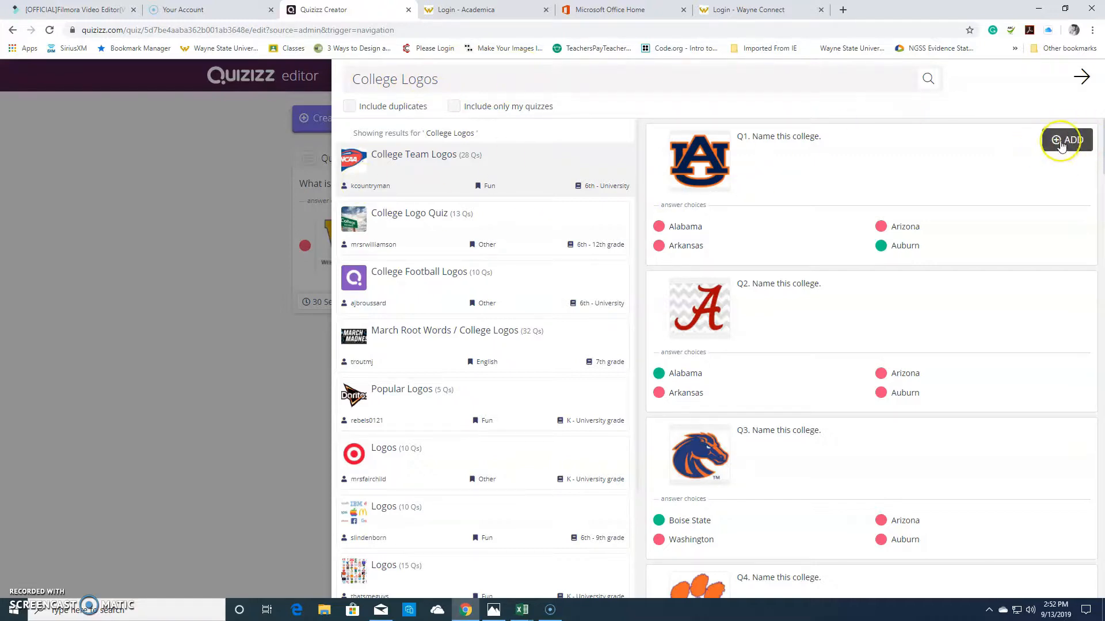
click(1061, 144)
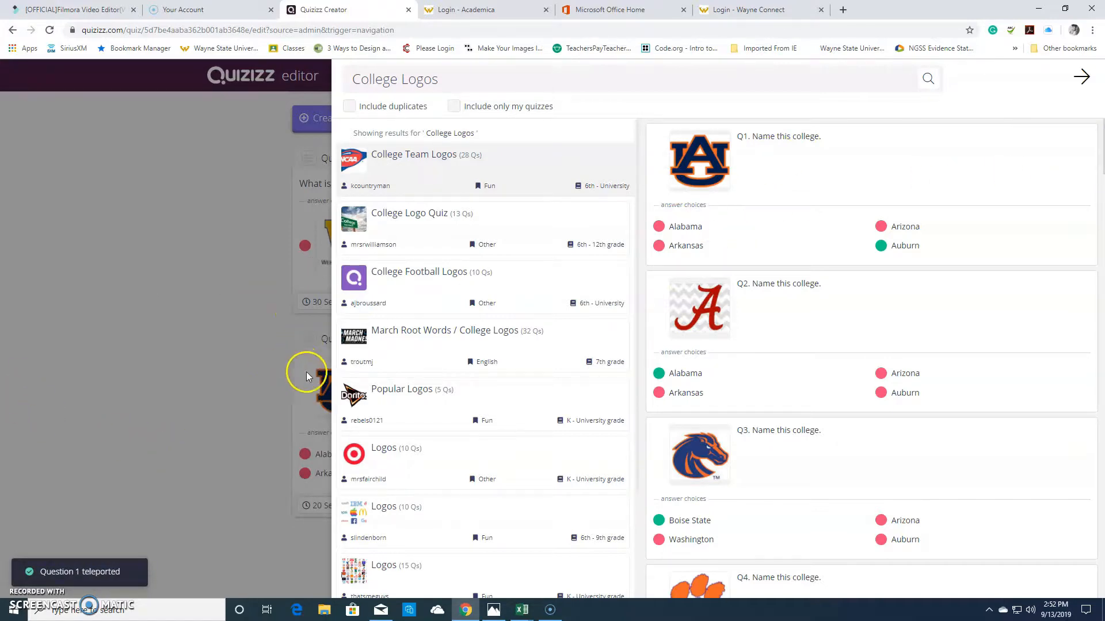
mouse_move(1065, 333)
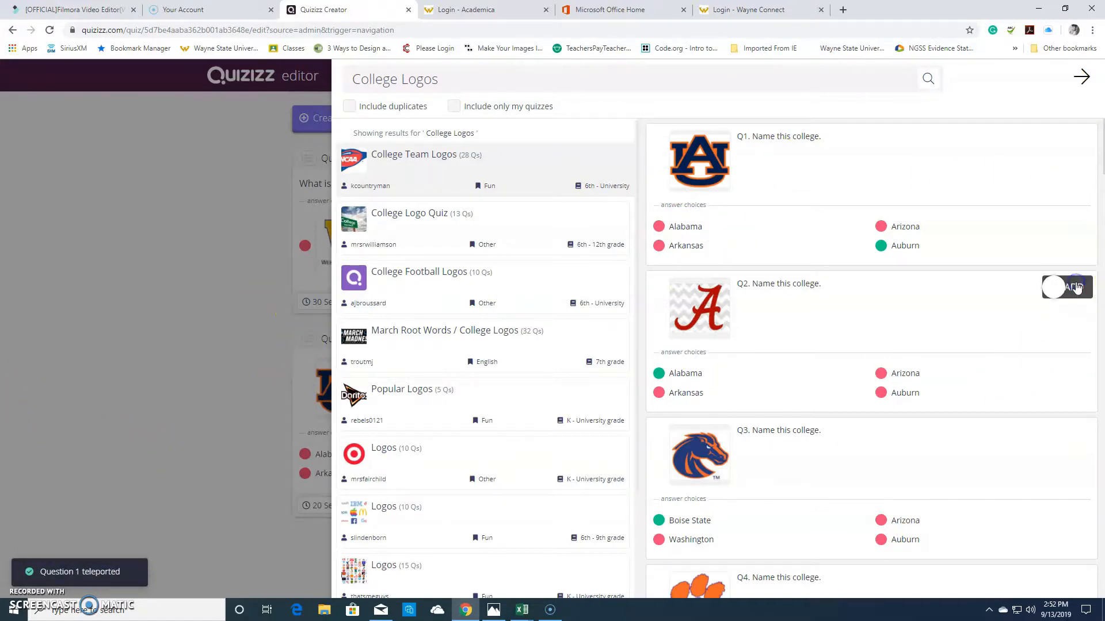
click(1074, 447)
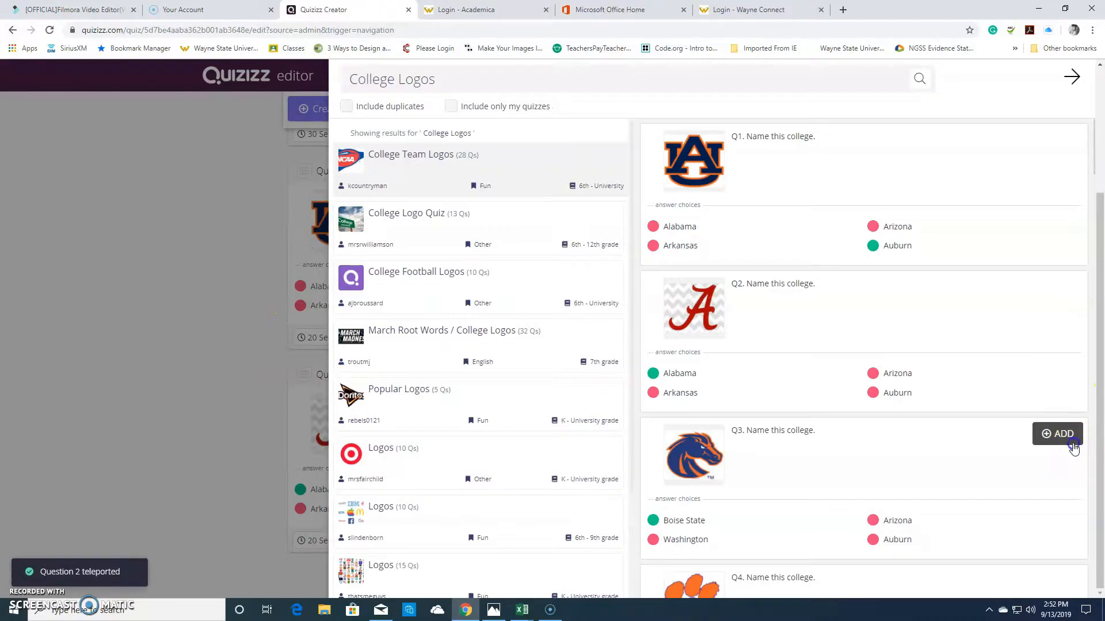
Step: Add the South Alabama, Florida St, Minnesota and Iowa logo questions from the College Football Logos quiz, adding the Iowa one twice
scroll(1048, 426, down, 3)
click(418, 291)
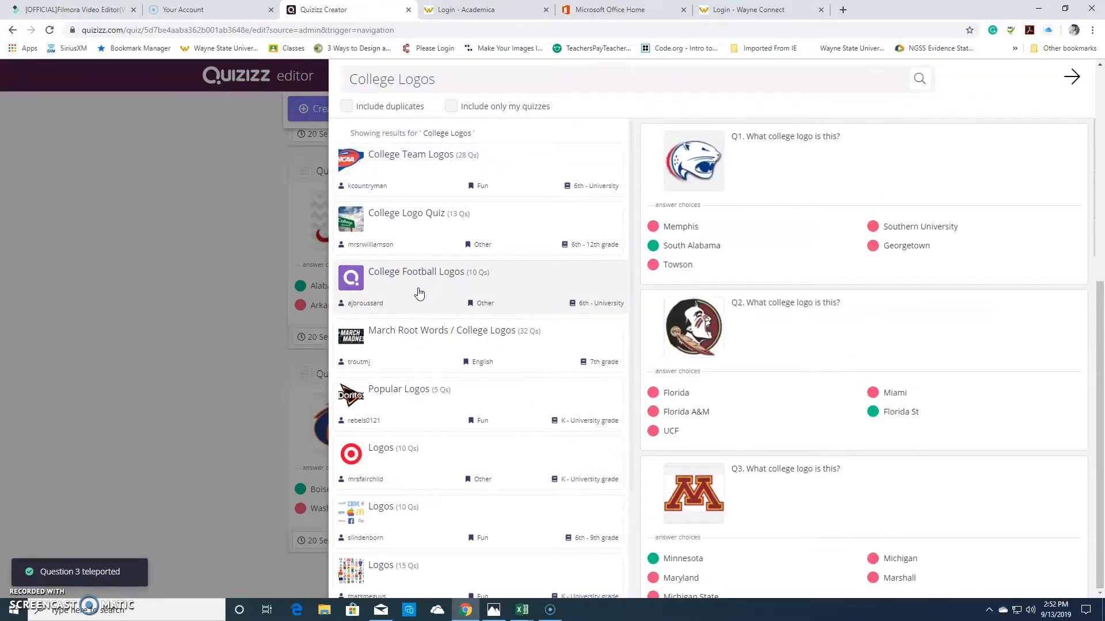
click(1059, 141)
click(1056, 311)
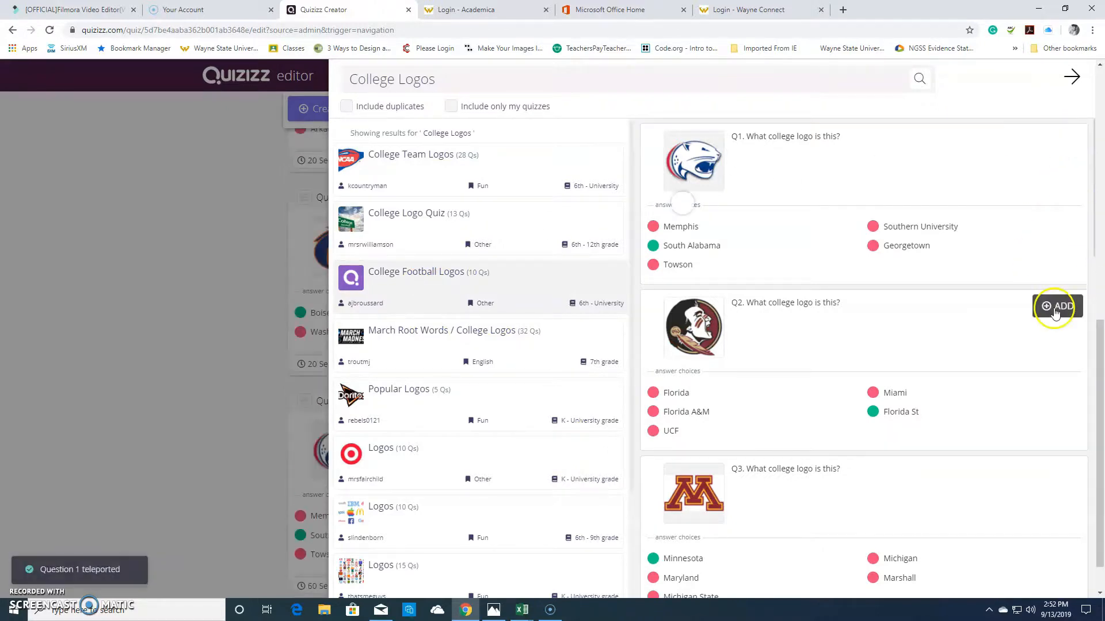
click(1055, 470)
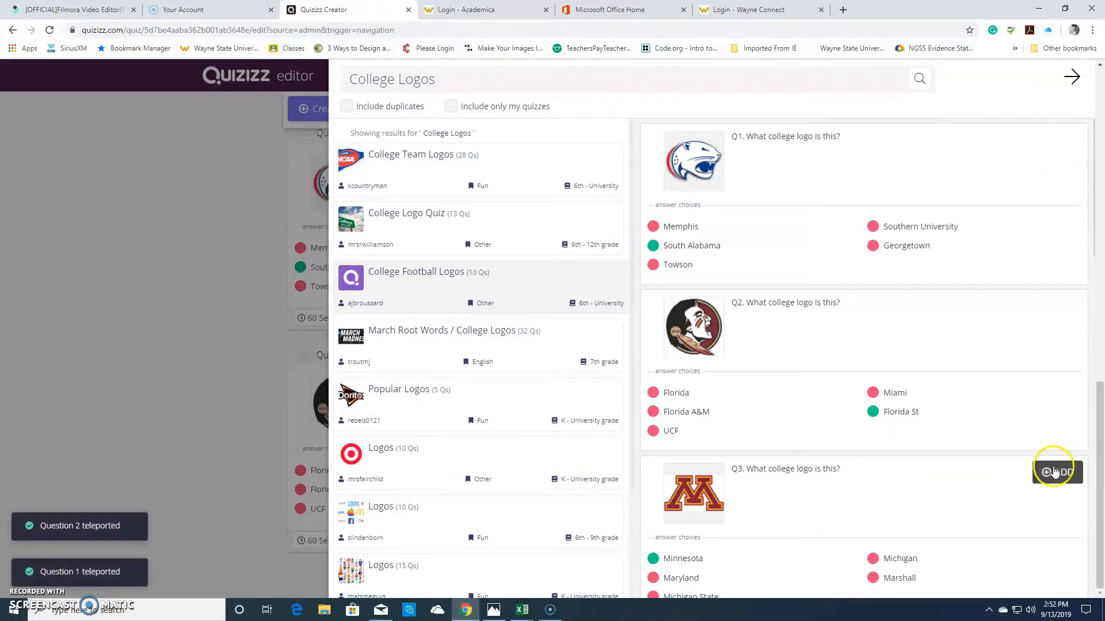
scroll(1007, 420, down, 4)
click(1064, 408)
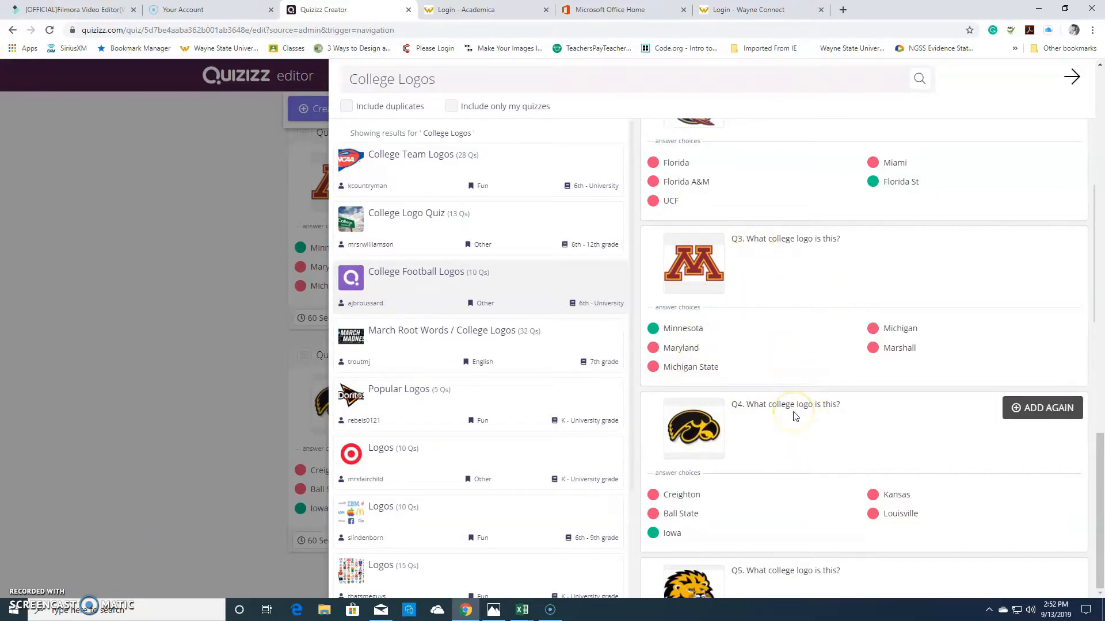
scroll(769, 367, down, 2)
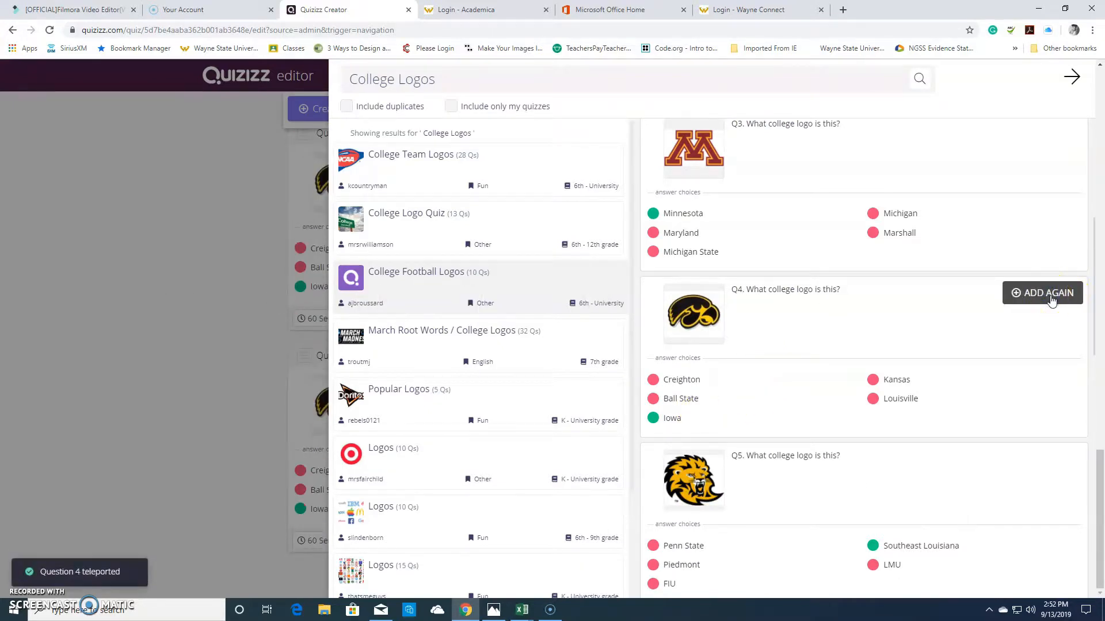
Step: Add the Illinois and Oregon logo questions from College Football Logos, add Illinois a second time, and return to the quiz editor
scroll(1052, 301, down, 4)
click(1038, 396)
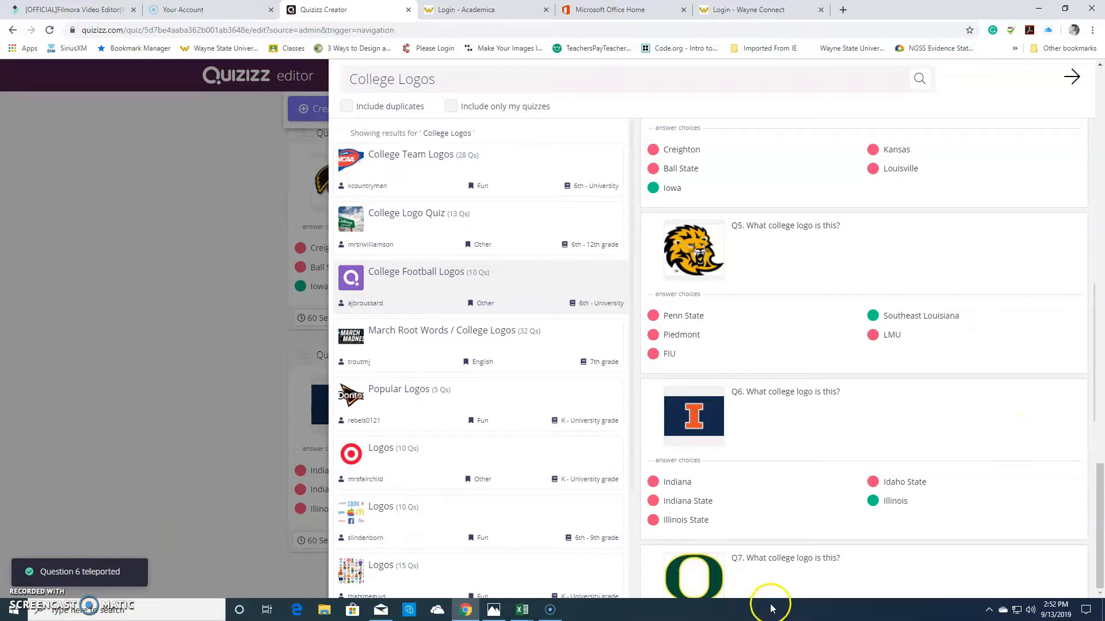
mouse_move(1013, 566)
click(1046, 563)
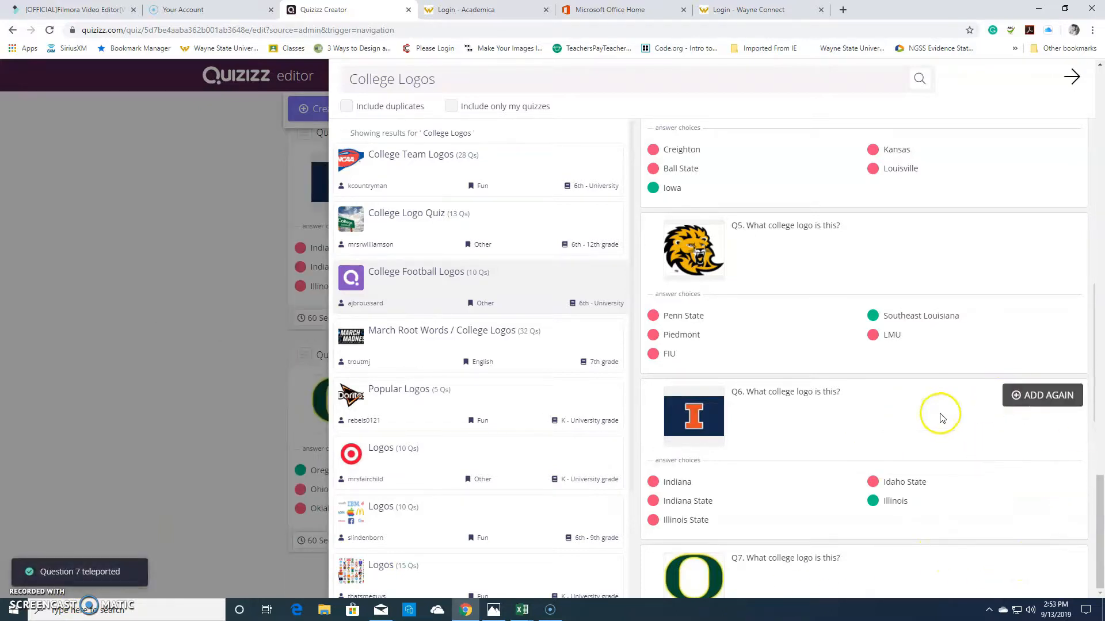
click(1039, 396)
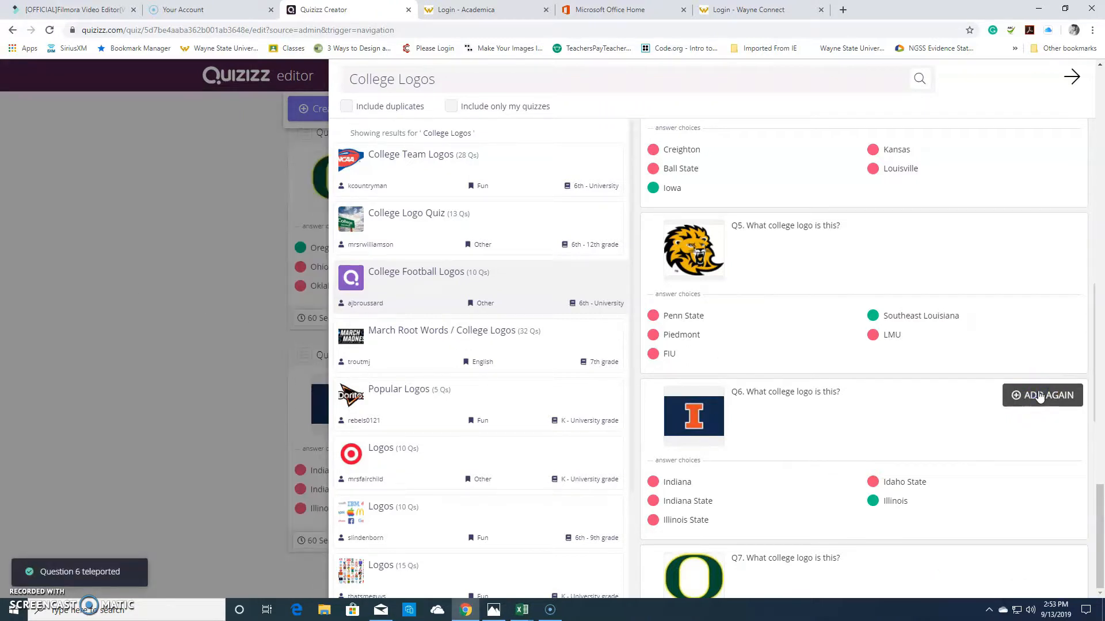
click(231, 409)
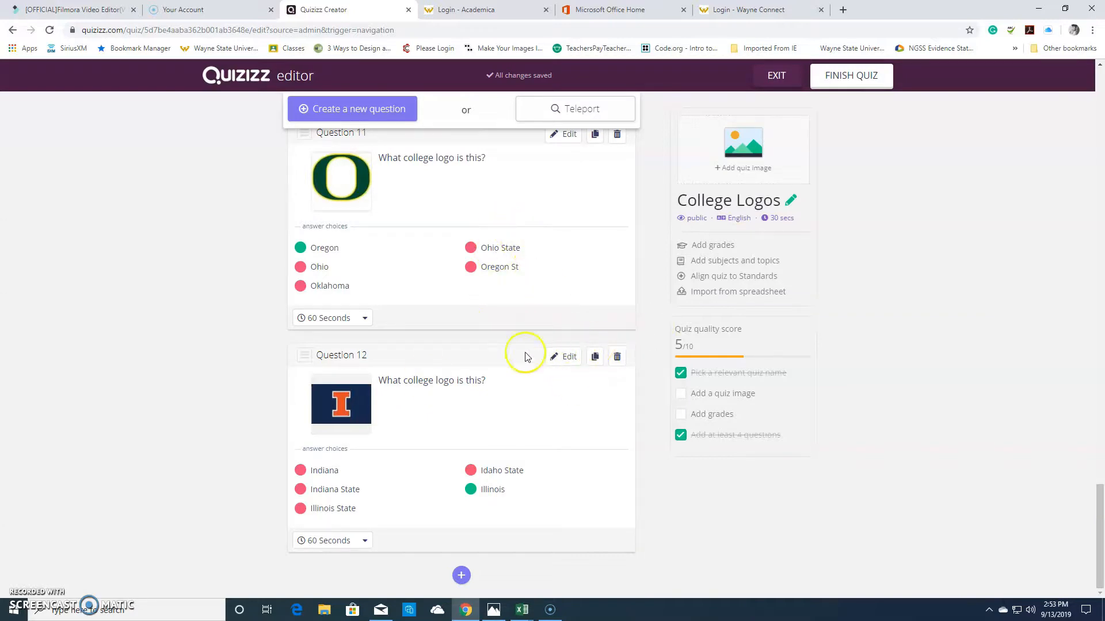
Step: In question 12, try Indiana State as the correct answer, mark Illinois as correct again, and save the question
click(571, 357)
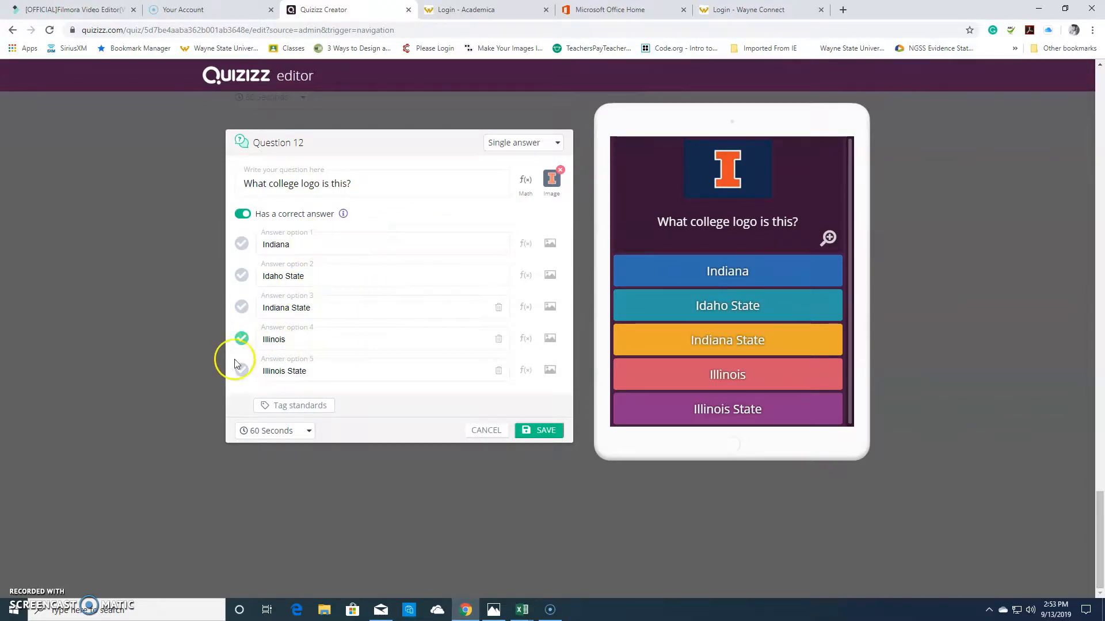
click(244, 340)
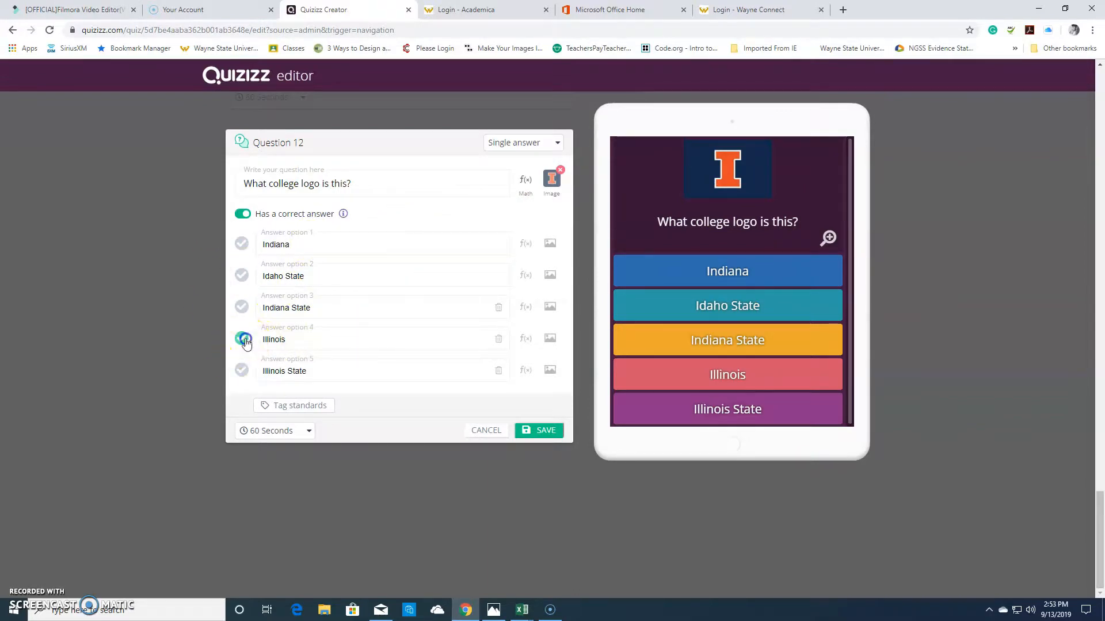
click(241, 309)
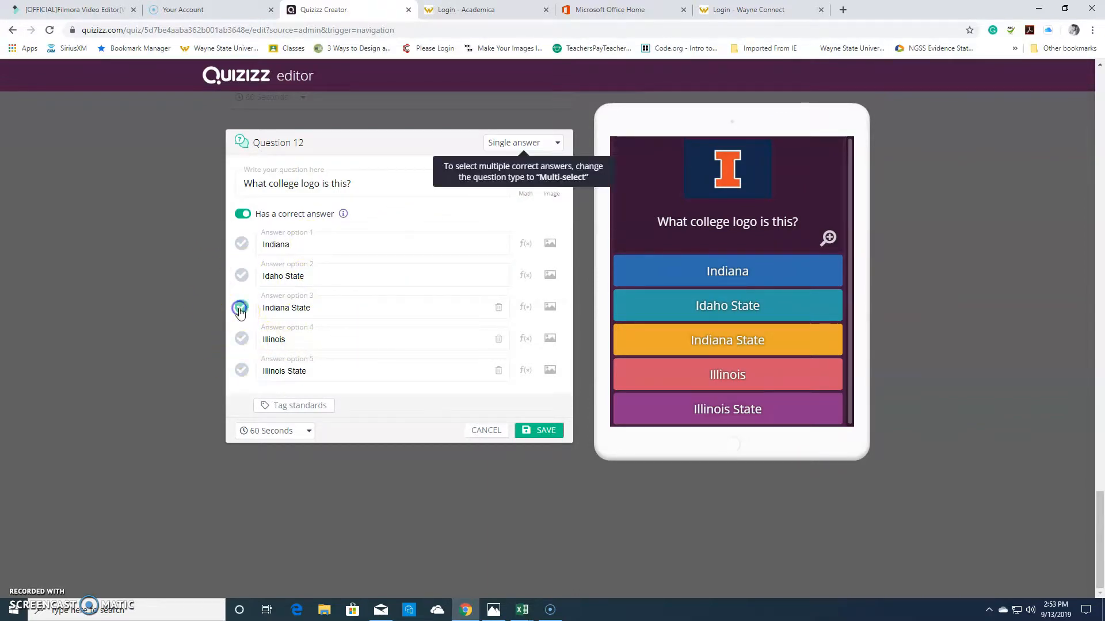
click(242, 340)
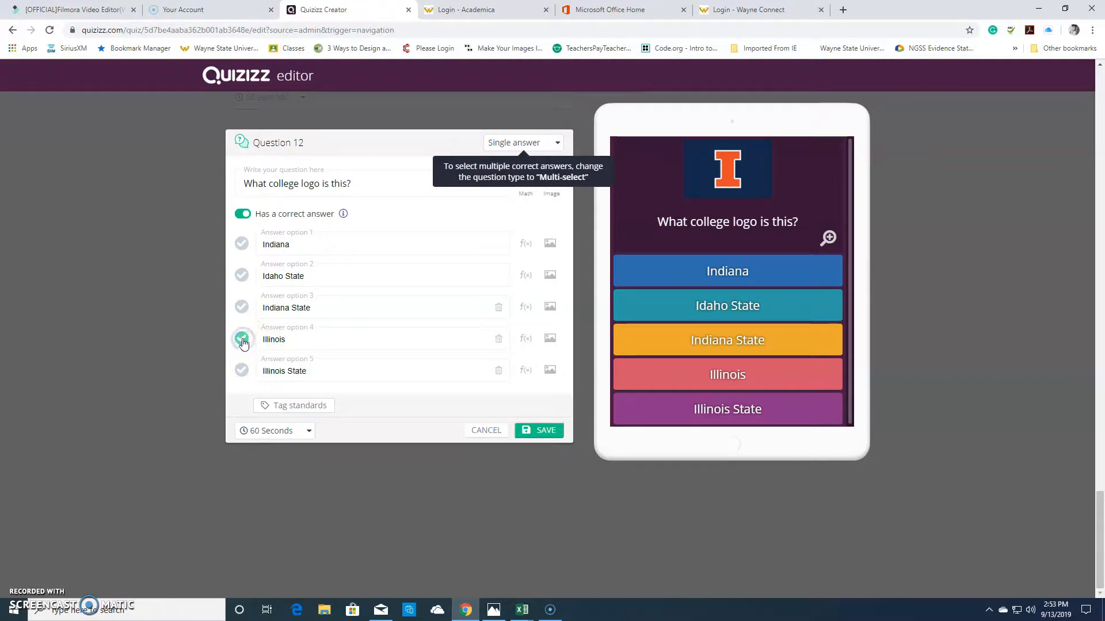
click(533, 435)
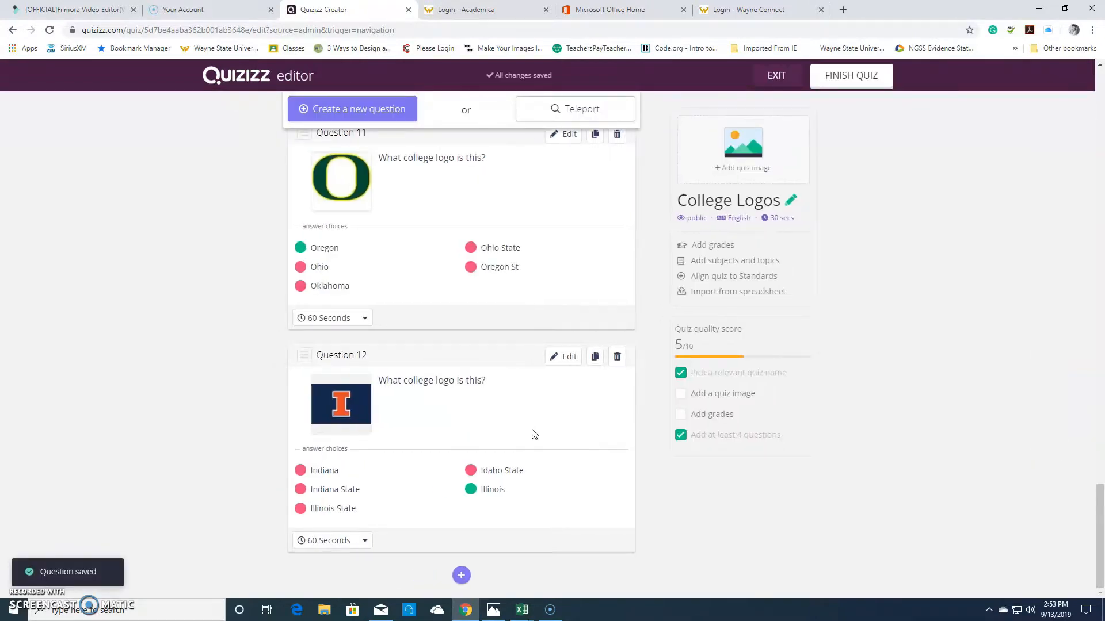
Step: Delete the duplicate Illinois question 12 and the duplicate Iowa question 9 from the quiz
click(611, 357)
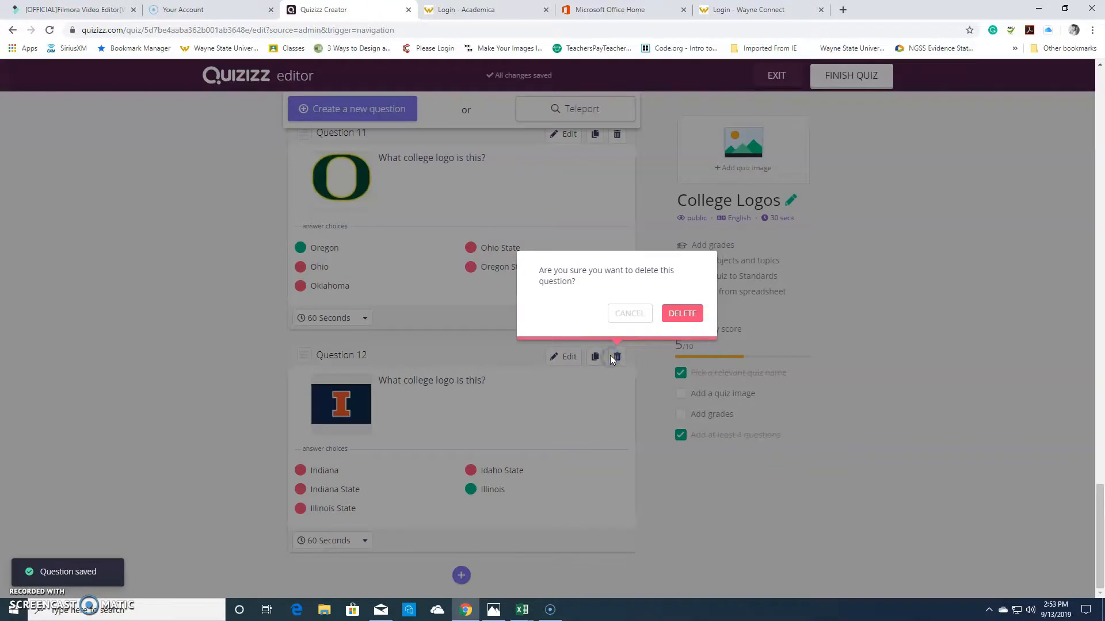
click(680, 314)
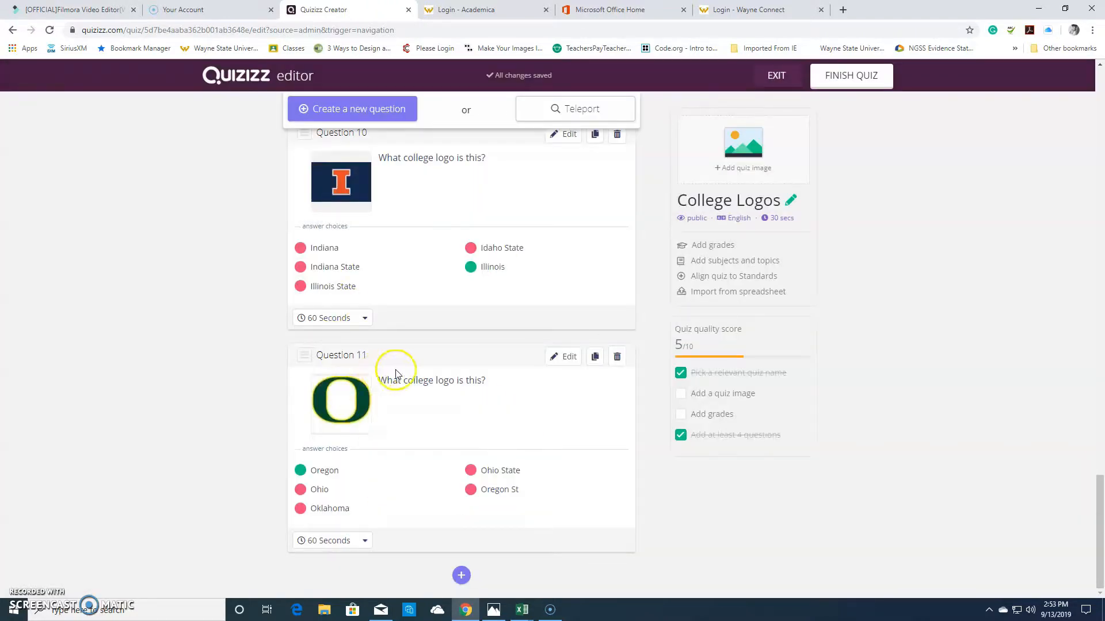
scroll(453, 374, up, 3)
scroll(453, 374, up, 5)
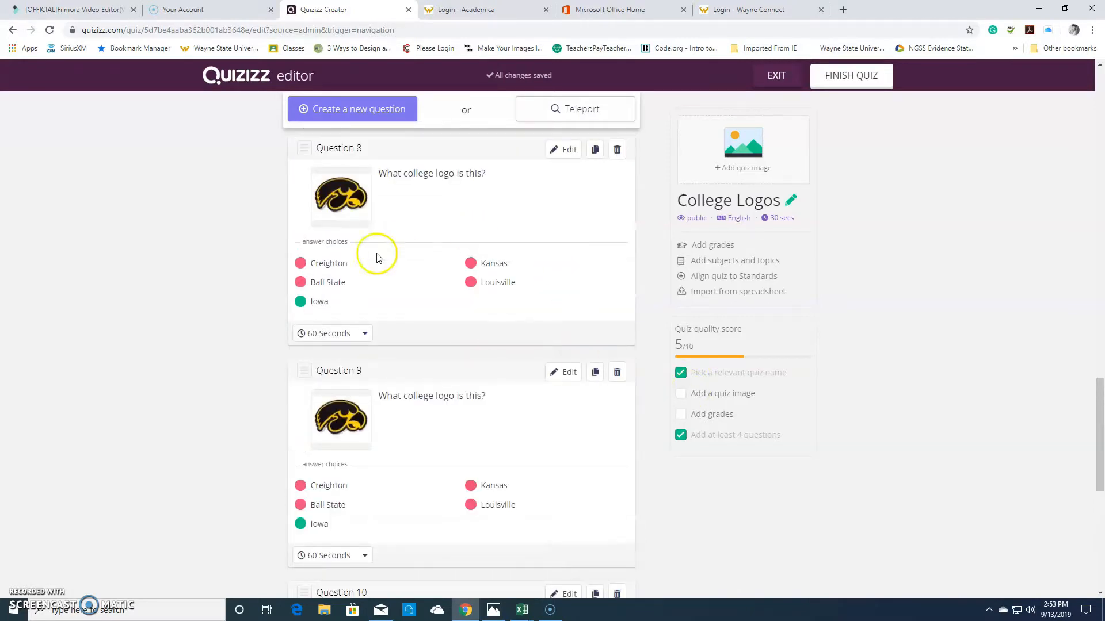
scroll(371, 267, up, 3)
scroll(359, 461, down, 3)
scroll(353, 397, up, 9)
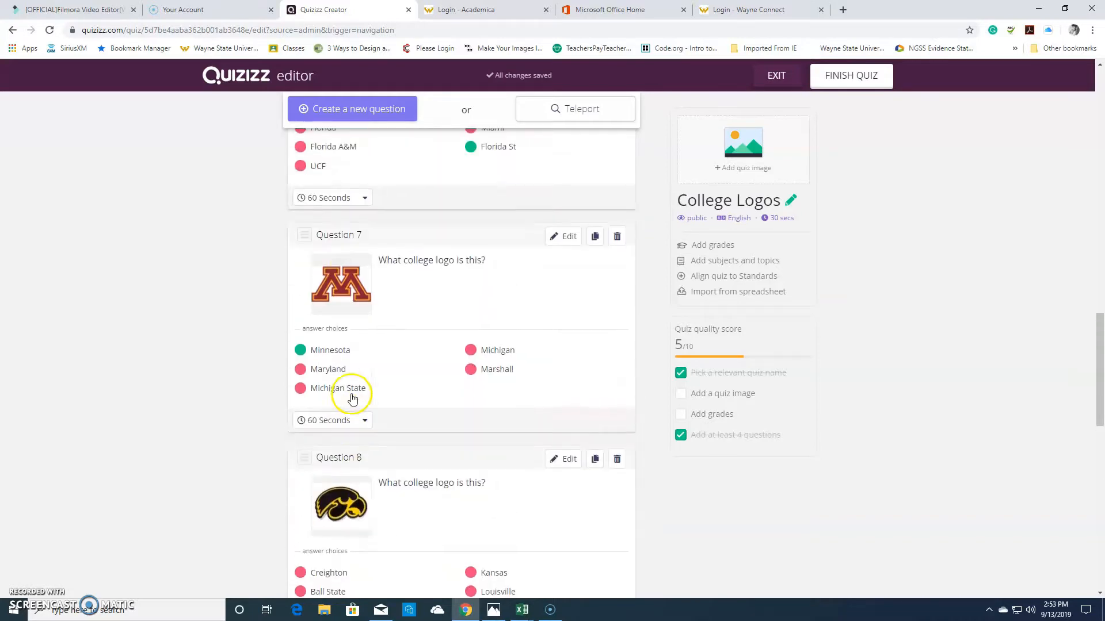
scroll(352, 397, down, 10)
scroll(352, 397, down, 1)
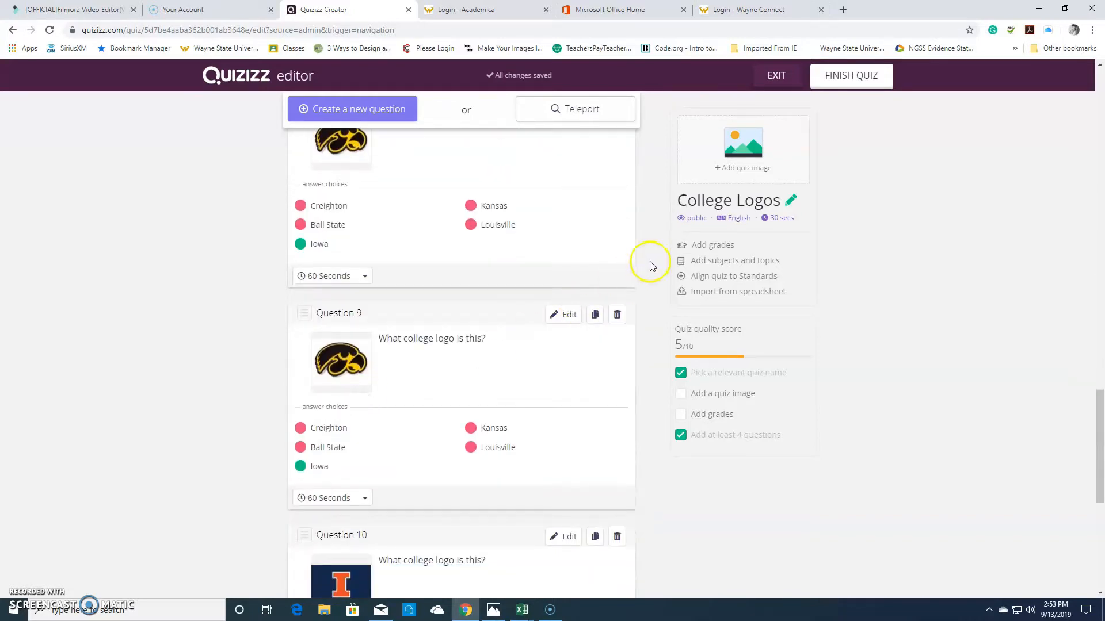
click(618, 314)
click(689, 273)
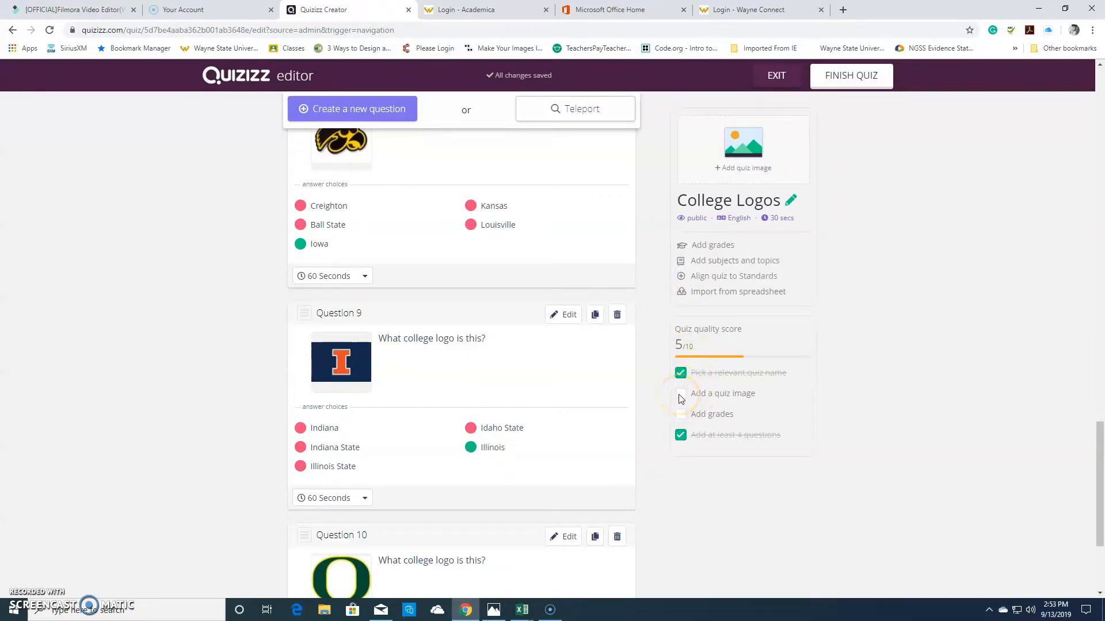
Step: Review the added questions in the quiz, checking their logos, answer choices and time limits
scroll(501, 297, up, 15)
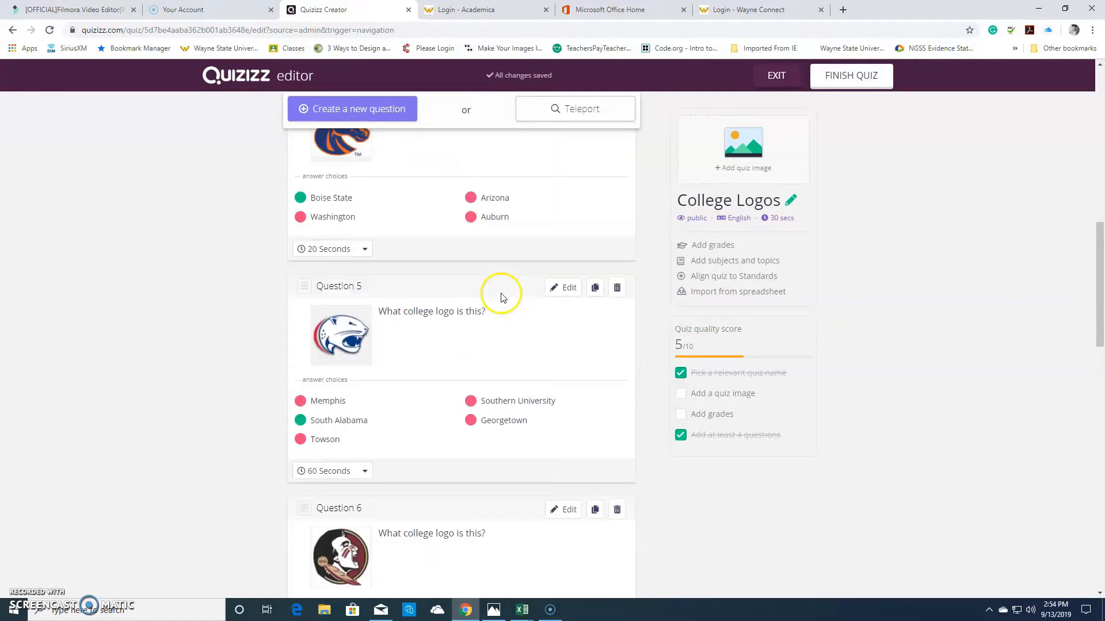
scroll(501, 297, up, 12)
scroll(502, 285, down, 2)
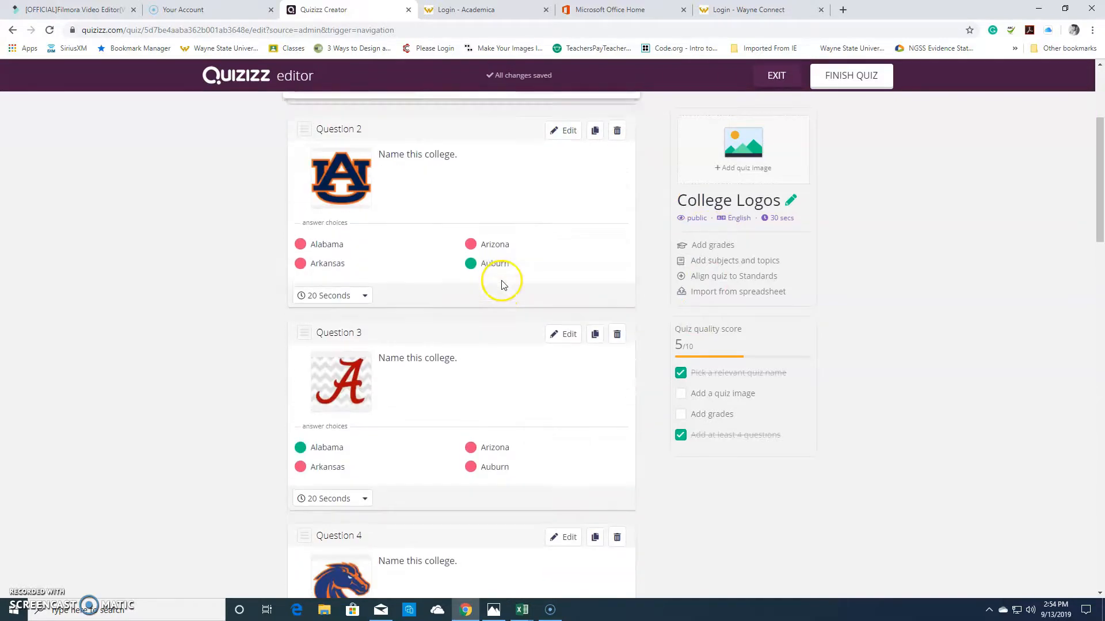
scroll(503, 285, down, 4)
scroll(503, 279, up, 2)
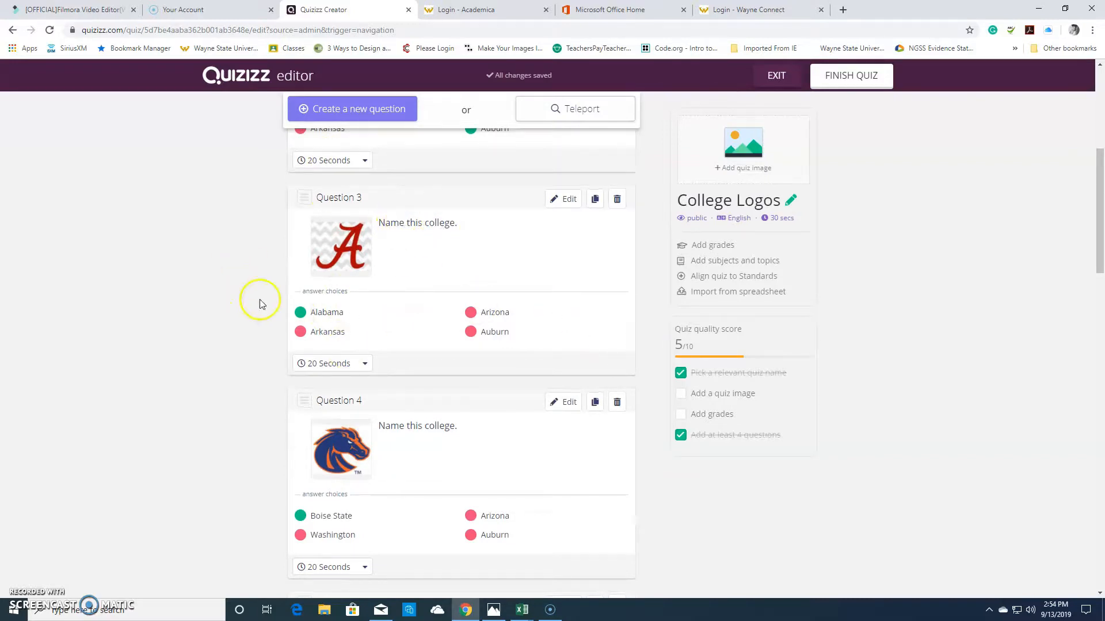
scroll(475, 294, down, 8)
mouse_move(331, 197)
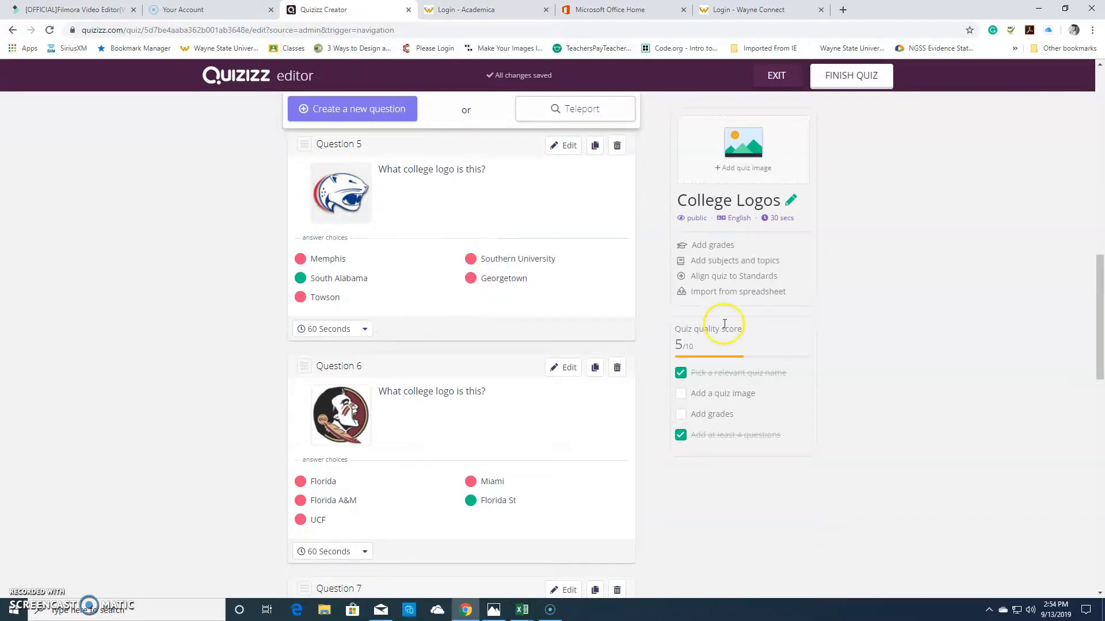
Step: Upload the "c2 1" image from the Desktop as the quiz's title image
click(754, 168)
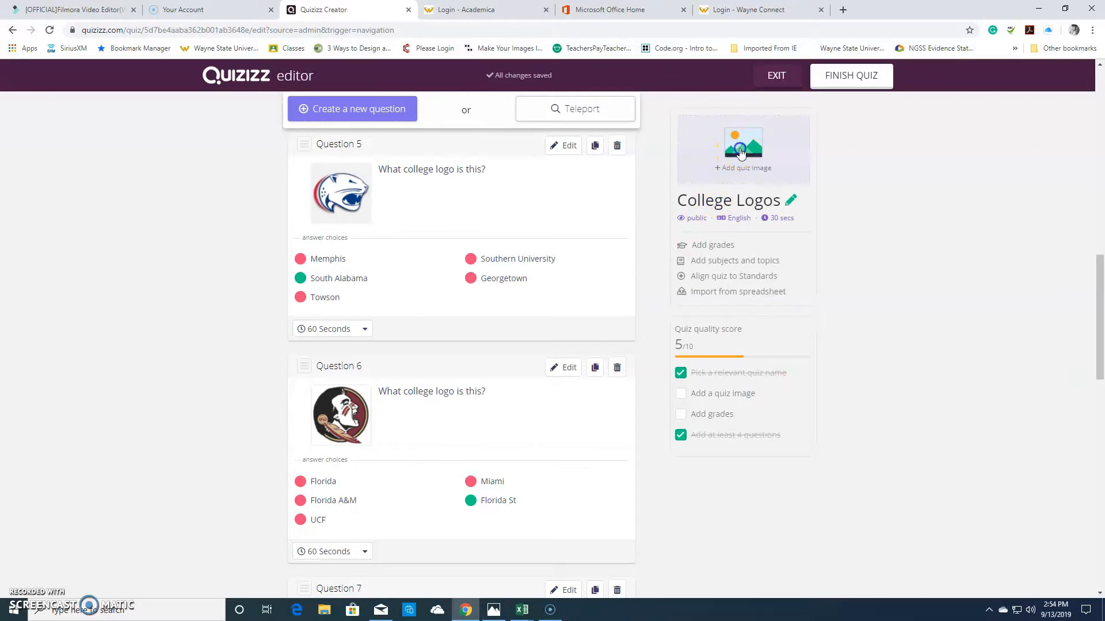
click(741, 151)
click(549, 180)
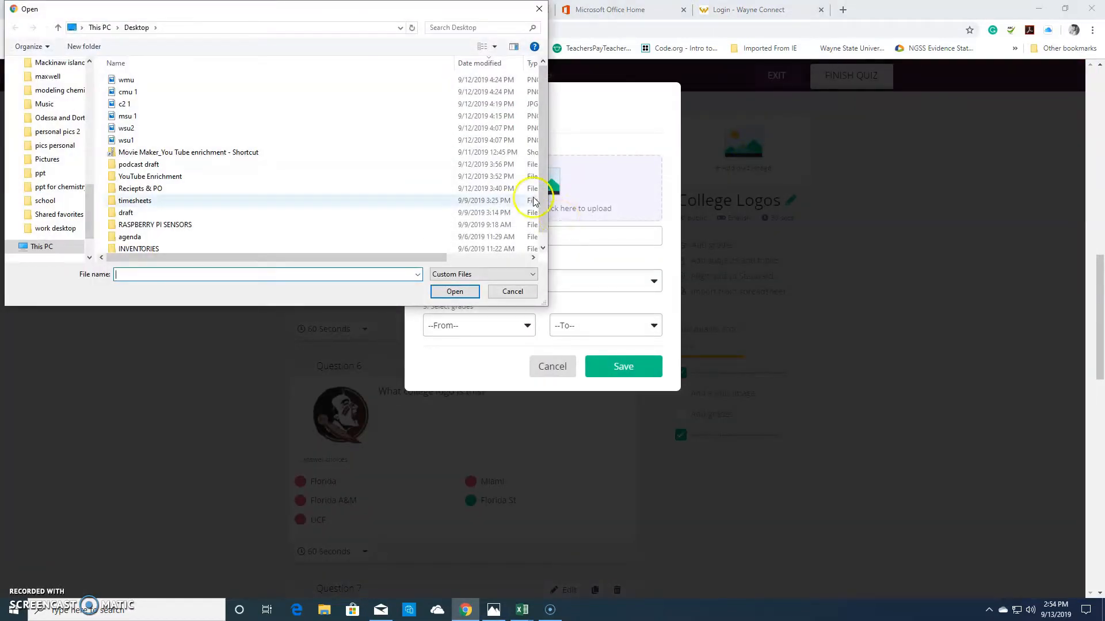
drag(548, 211, 249, 183)
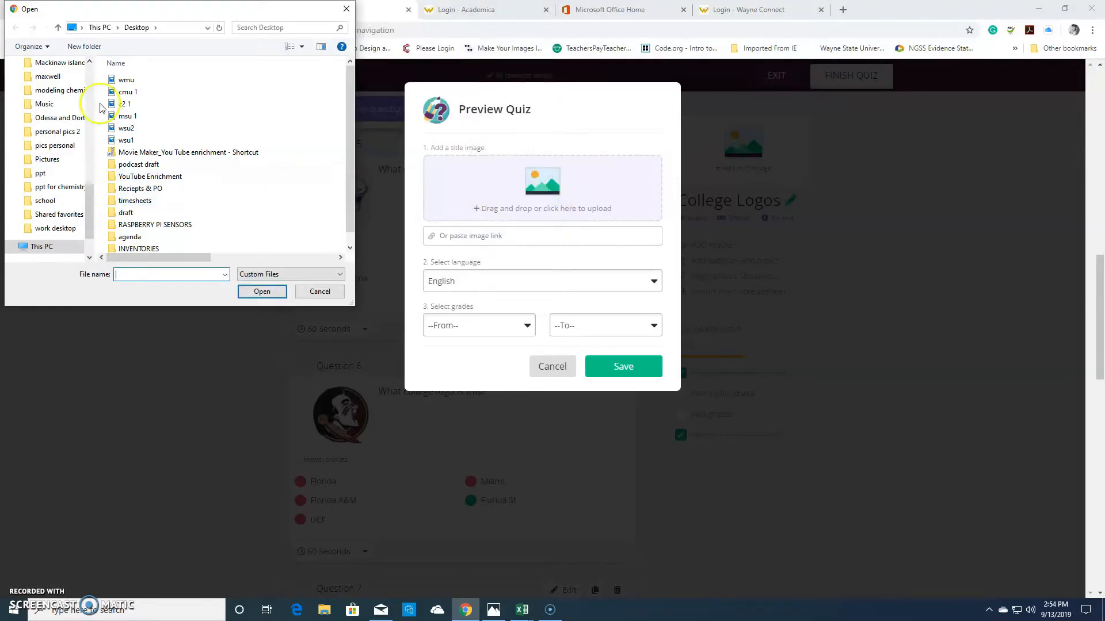
drag(122, 104, 549, 206)
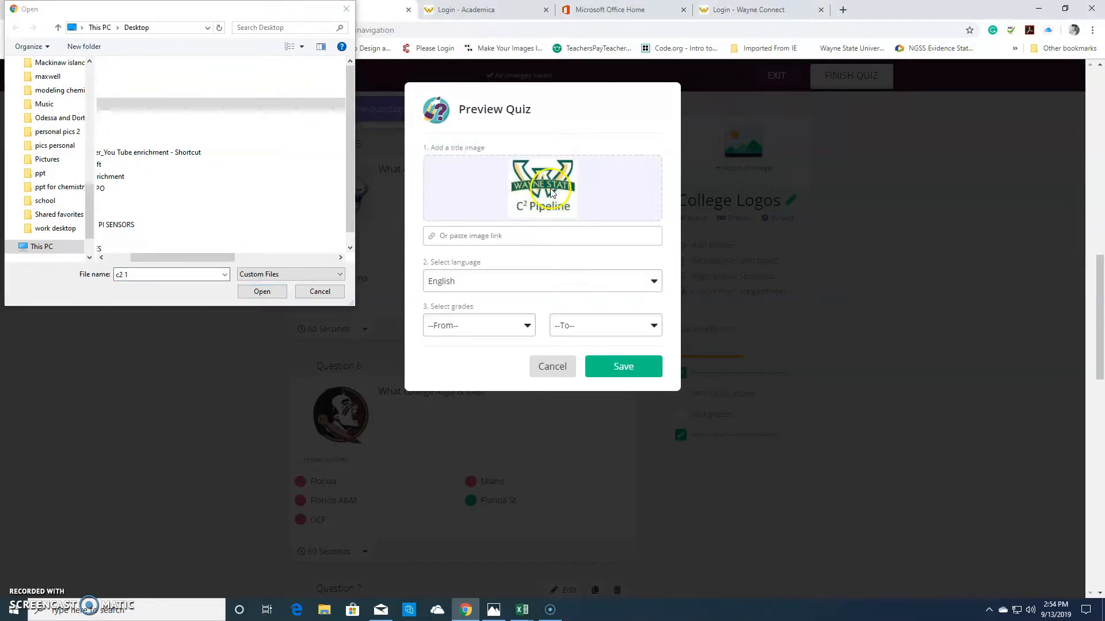
Step: Set the quiz's grade range from 11th to Professional Development and save the preview details
click(466, 324)
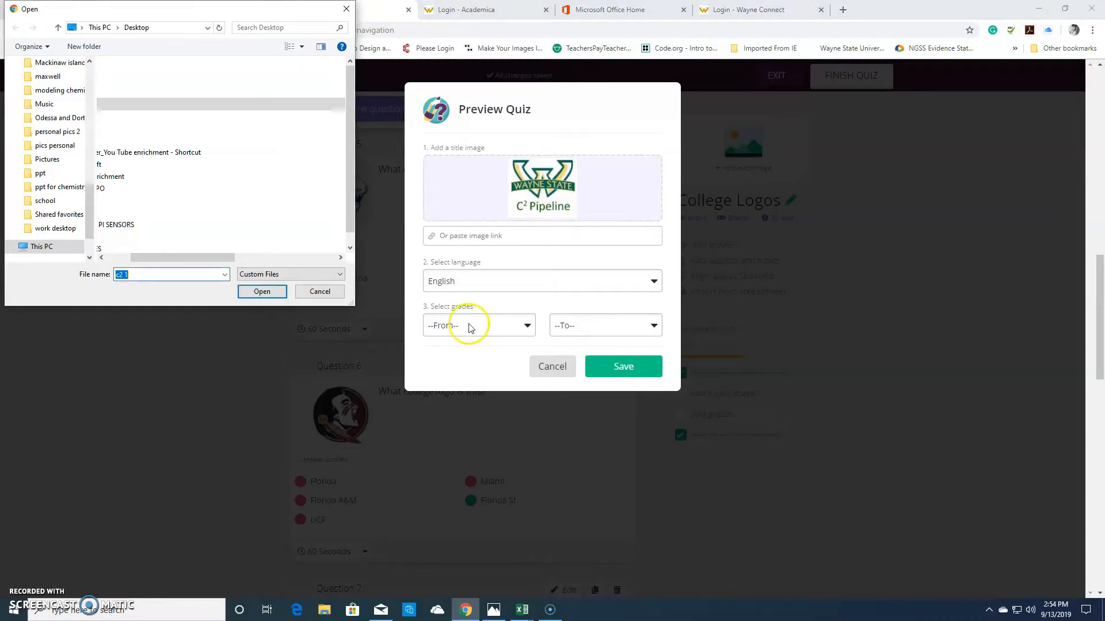
click(274, 291)
click(515, 332)
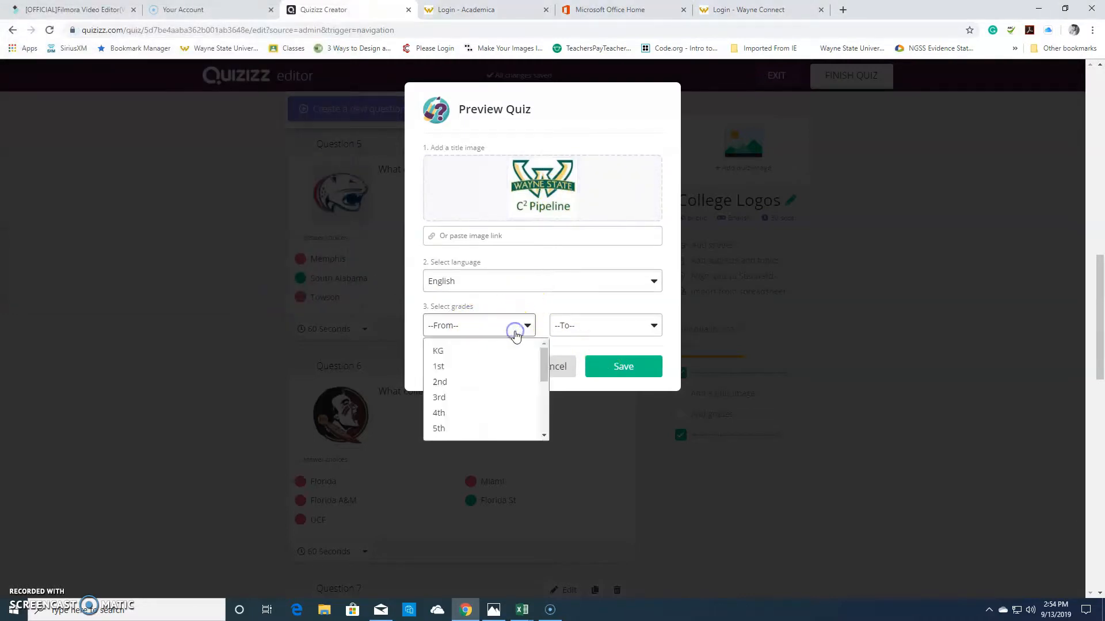
scroll(511, 374, down, 5)
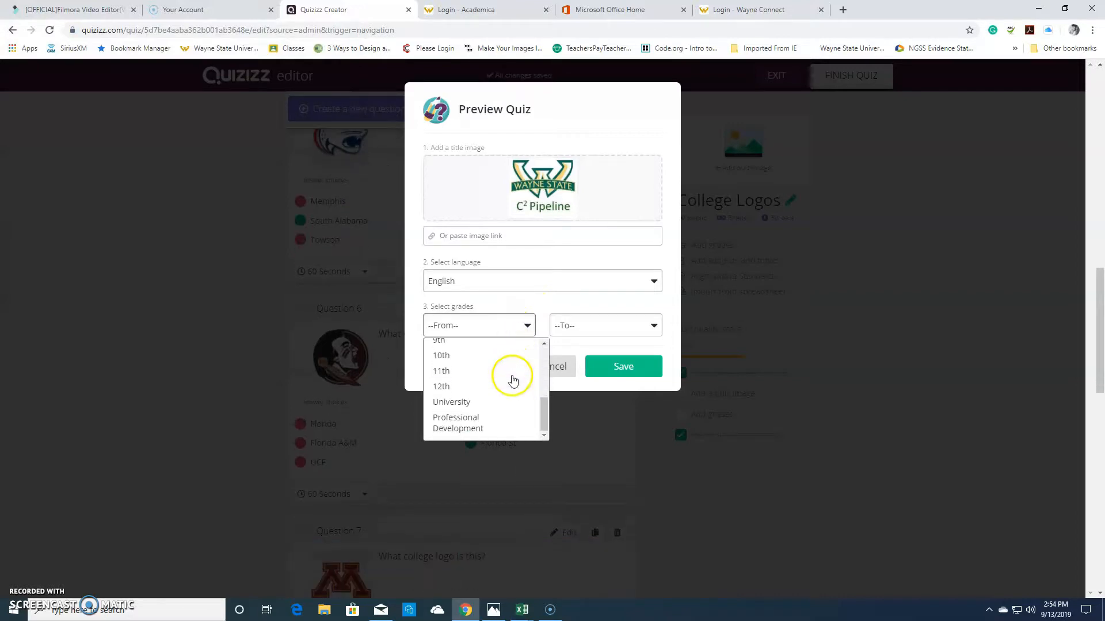
click(509, 373)
click(638, 328)
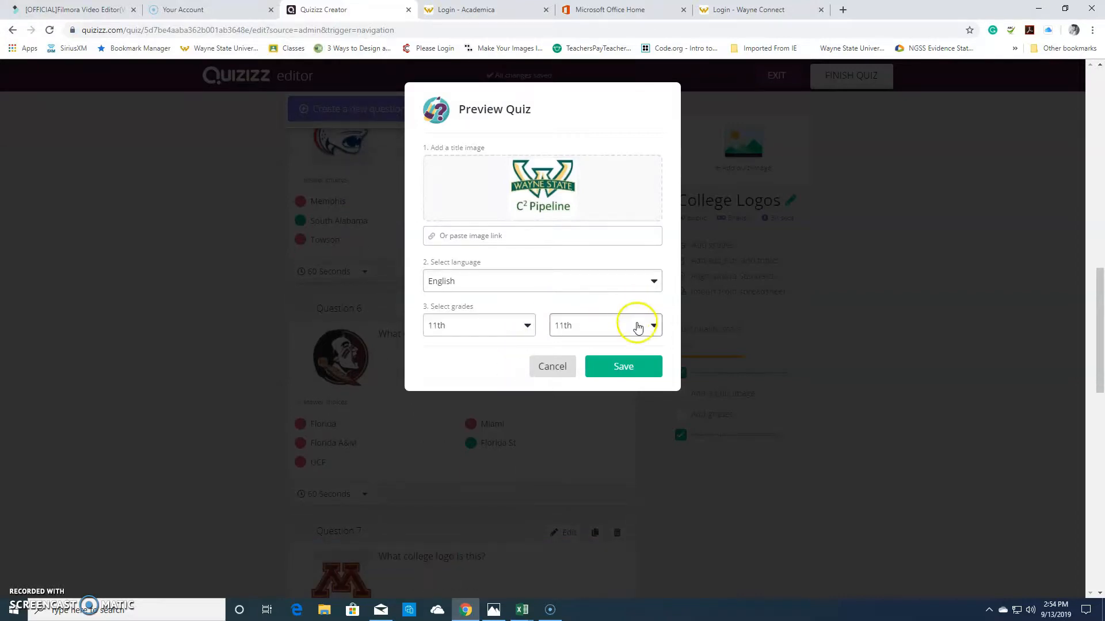
scroll(644, 409, down, 6)
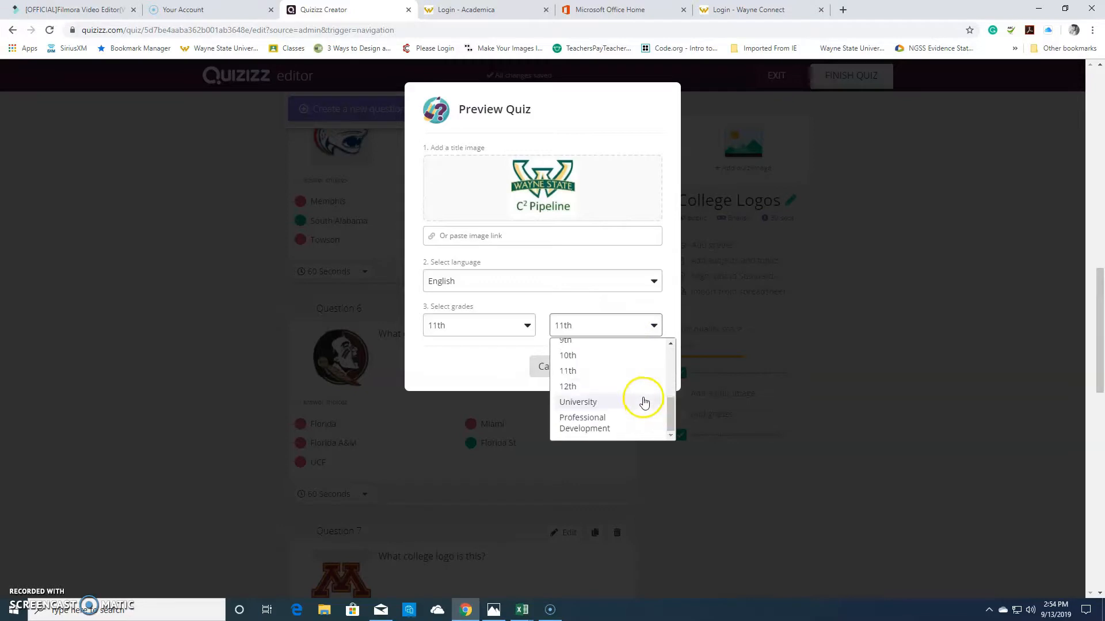
click(640, 422)
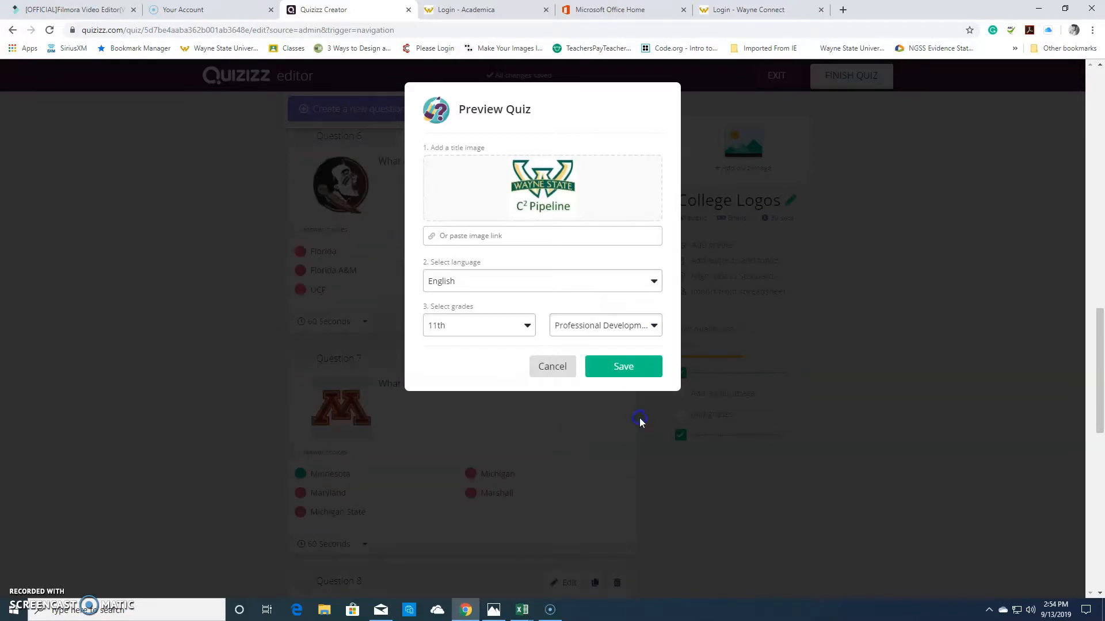
click(617, 366)
Step: Finish the College Logos quiz with Fun as its subject, save it, and skip sharing it with a teacher
mouse_move(746, 154)
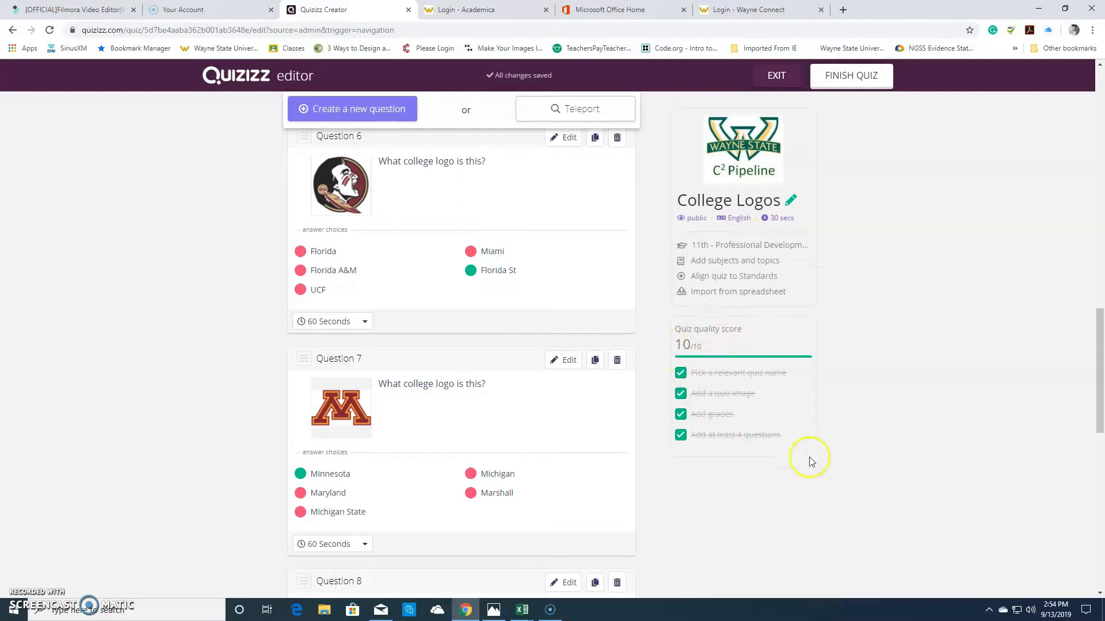
scroll(349, 246, up, 15)
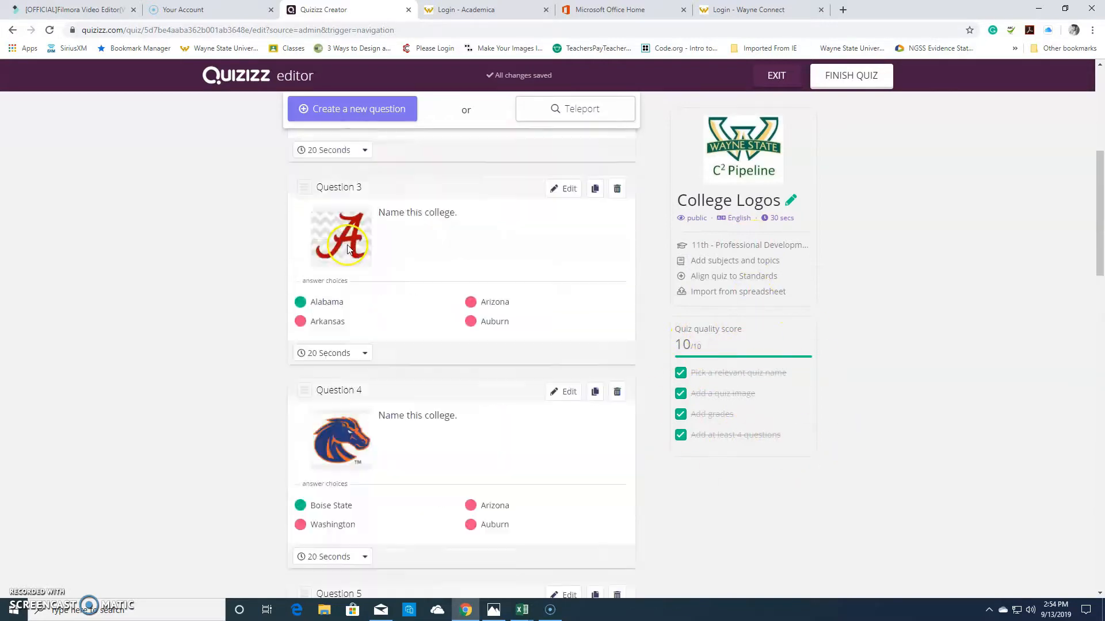
click(837, 71)
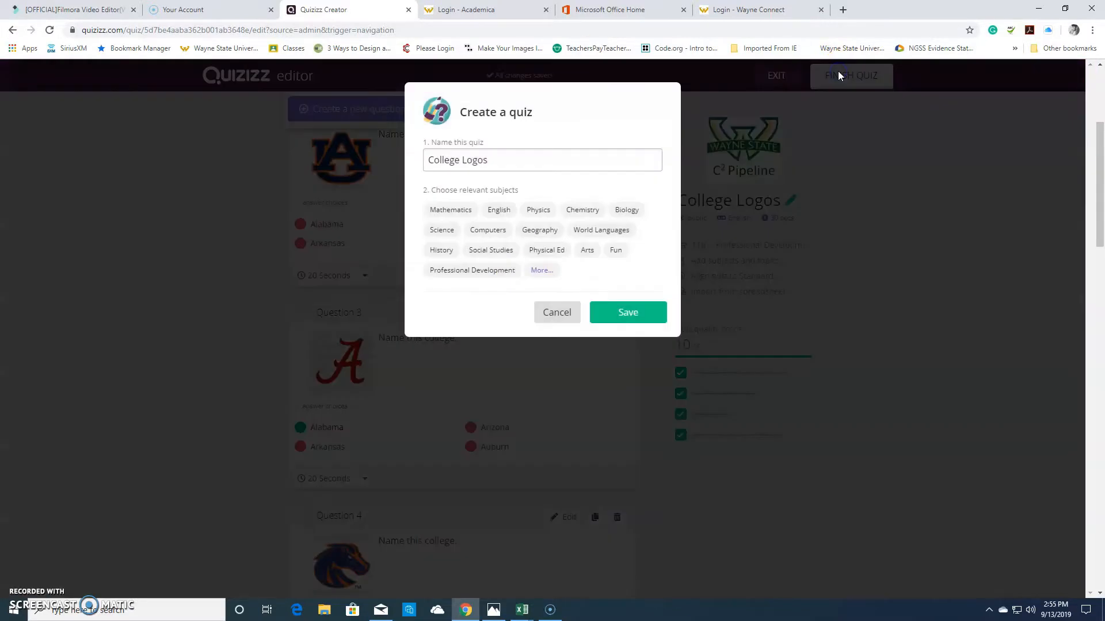
click(618, 250)
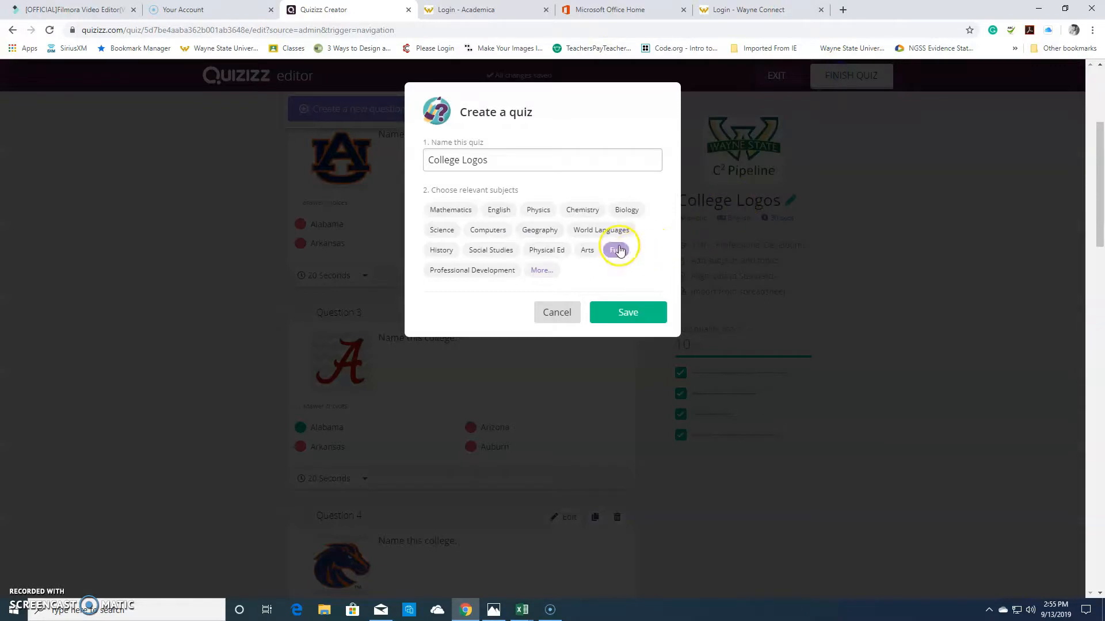
click(629, 312)
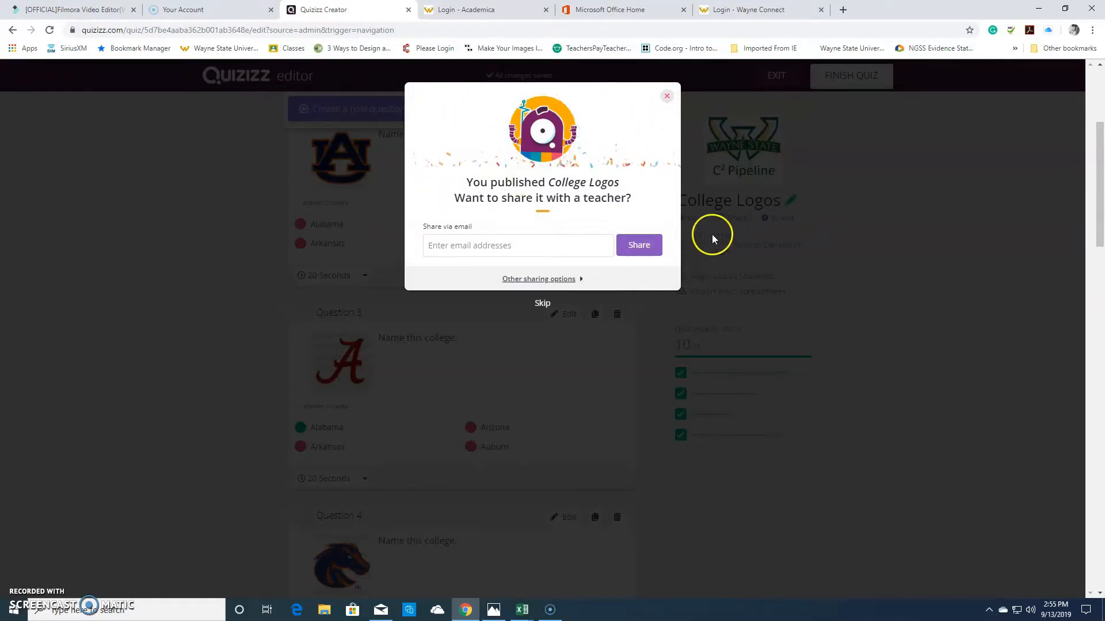
click(538, 303)
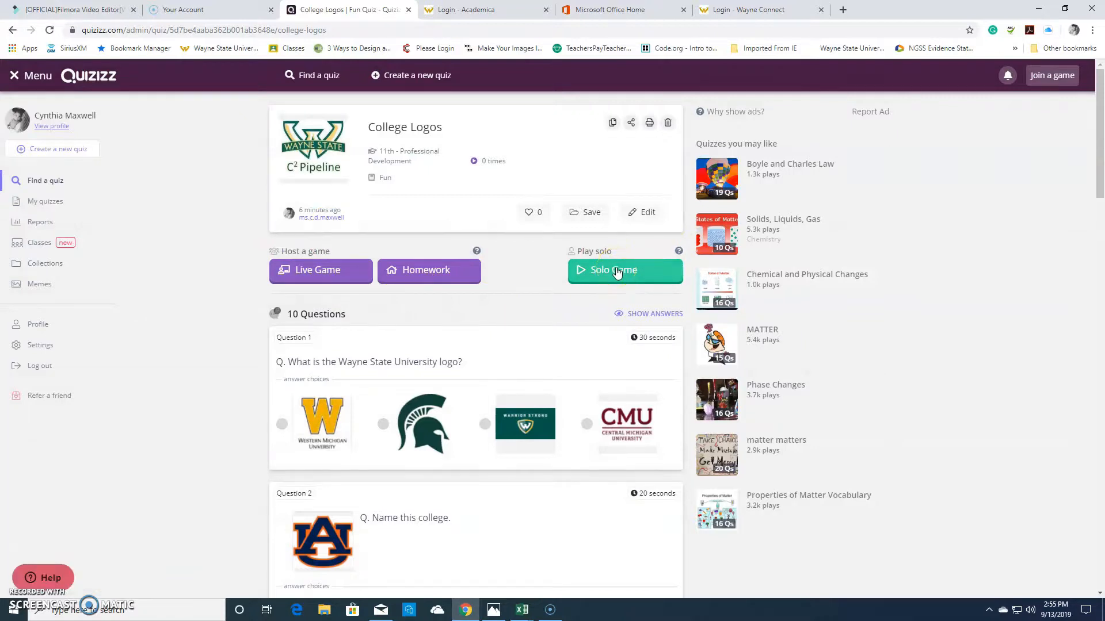
Step: Open the homework game setup for College Logos and view the class assignment options without assigning a class
click(436, 270)
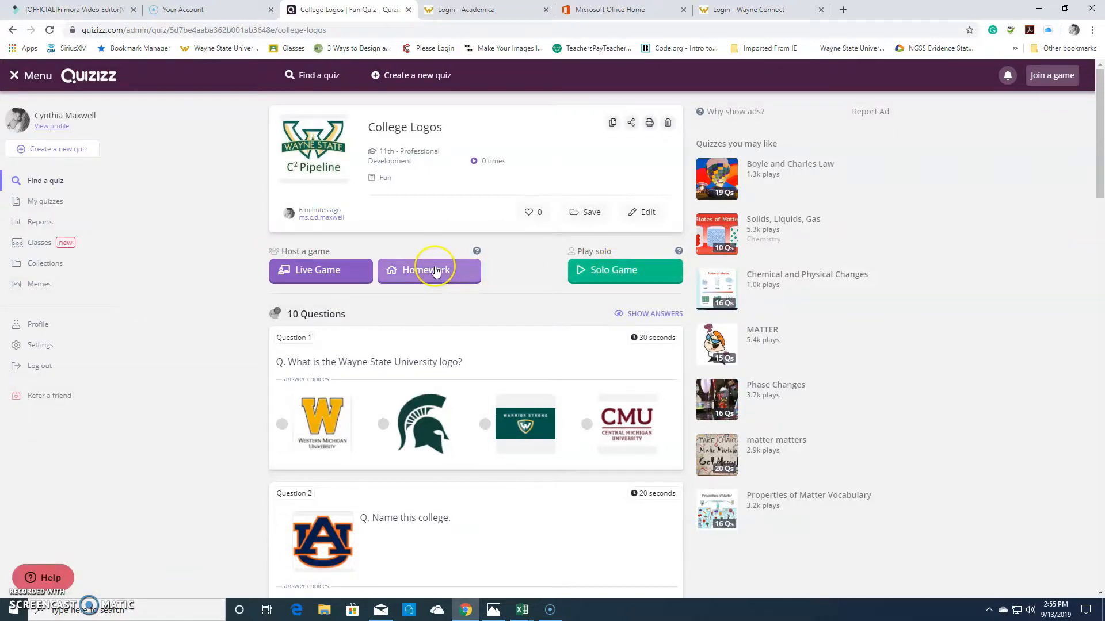
click(436, 270)
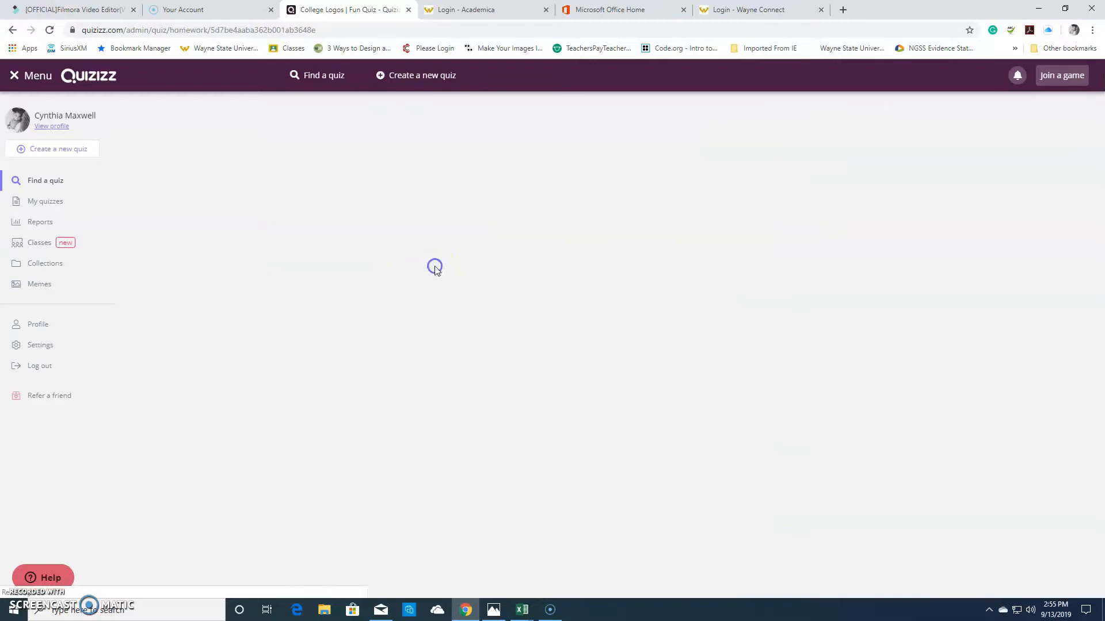
scroll(771, 357, down, 2)
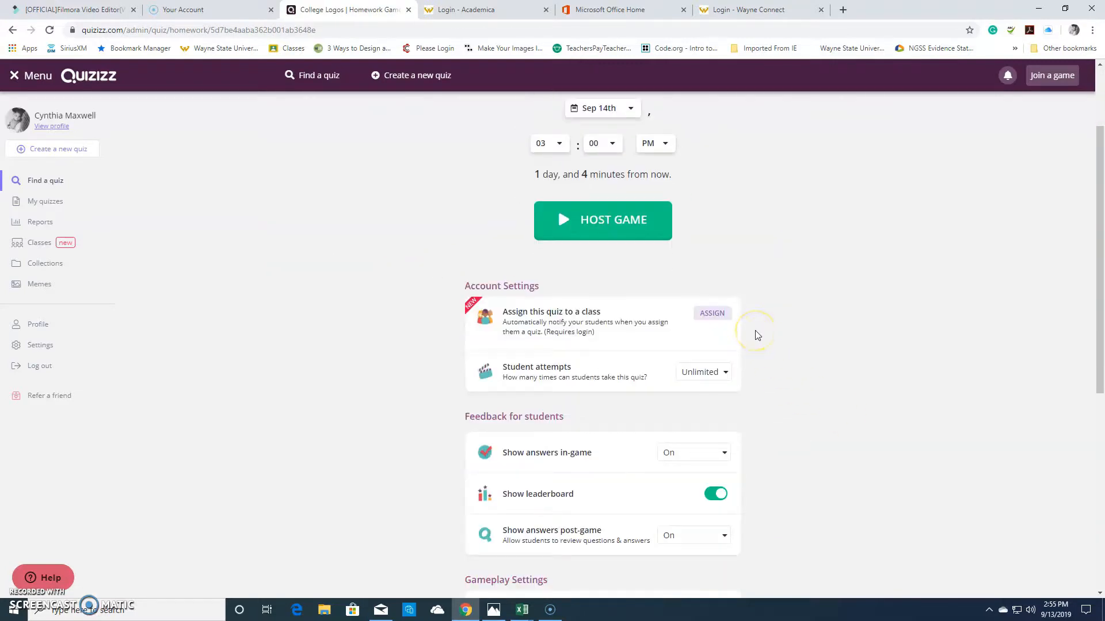
click(712, 314)
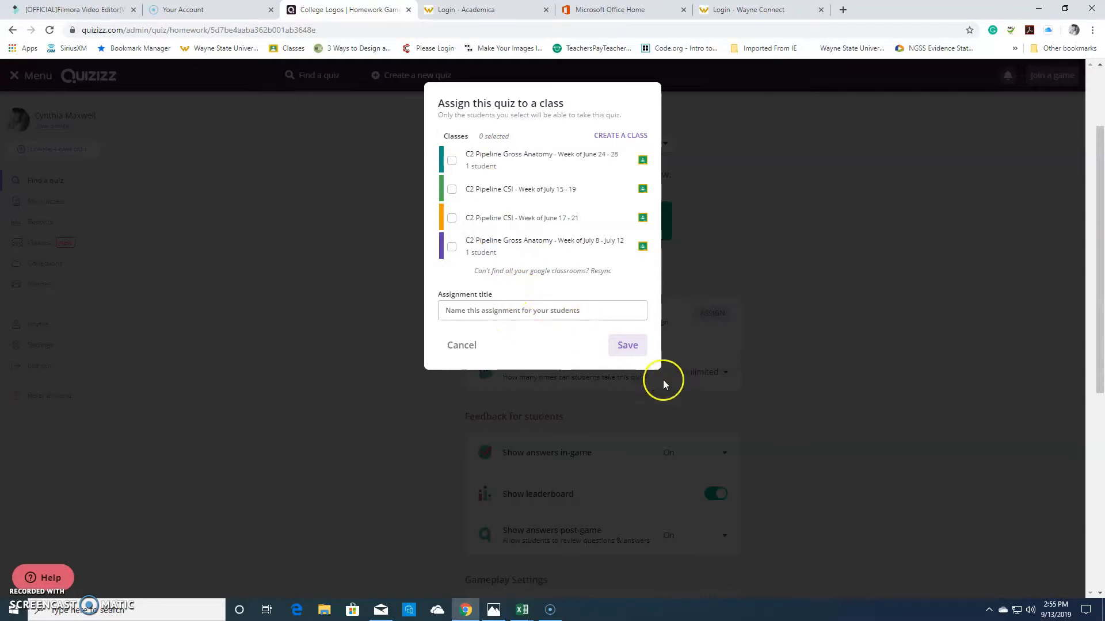
click(467, 347)
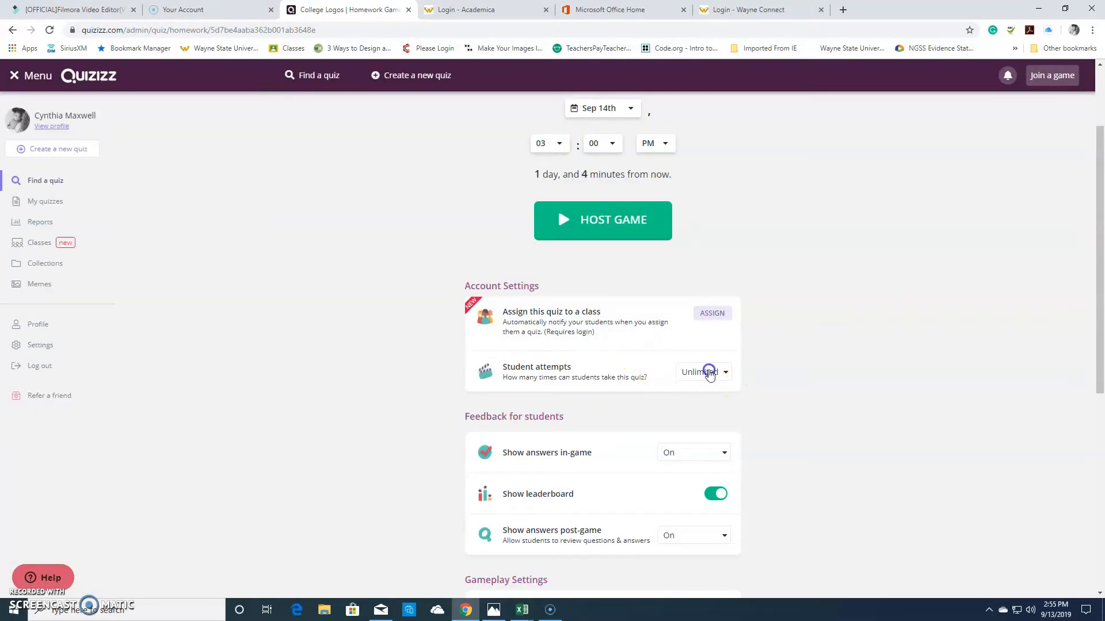
Step: Check the choices for student attempts and in-game answers, keeping Unlimited and On
click(710, 373)
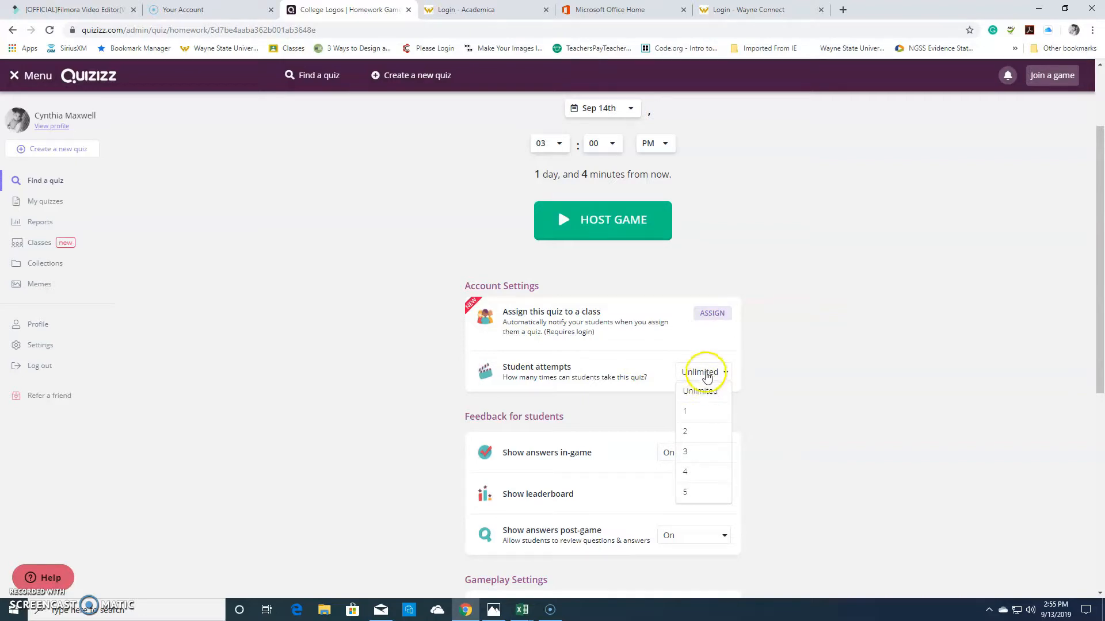
click(708, 374)
scroll(545, 409, down, 2)
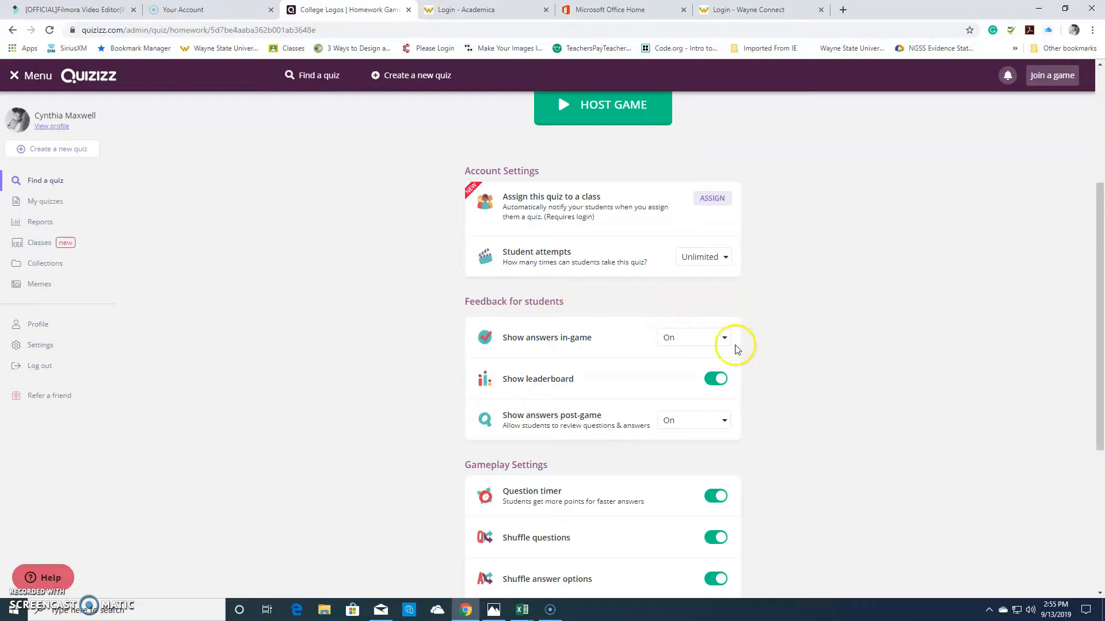
click(712, 348)
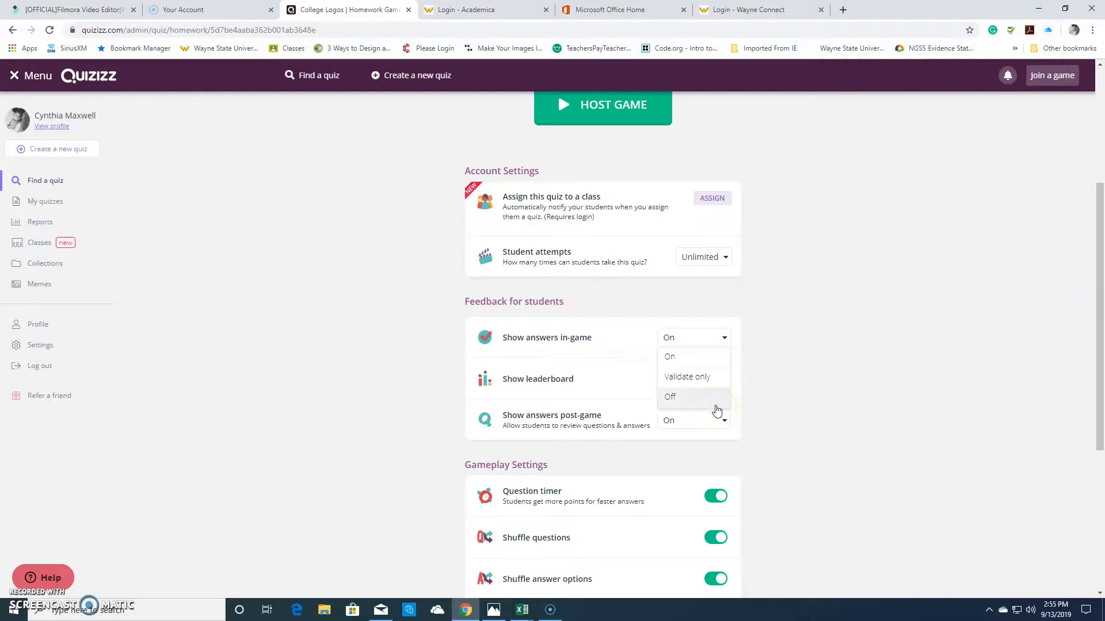
click(690, 355)
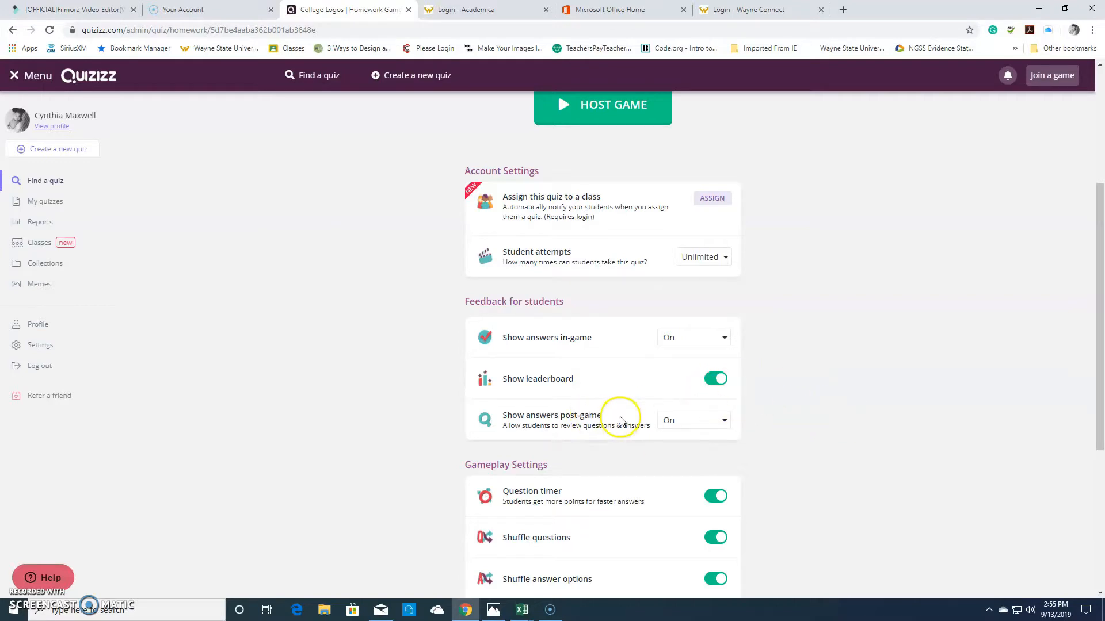
Step: Review the homework game's gameplay settings and browse the available meme sets
scroll(620, 422, down, 2)
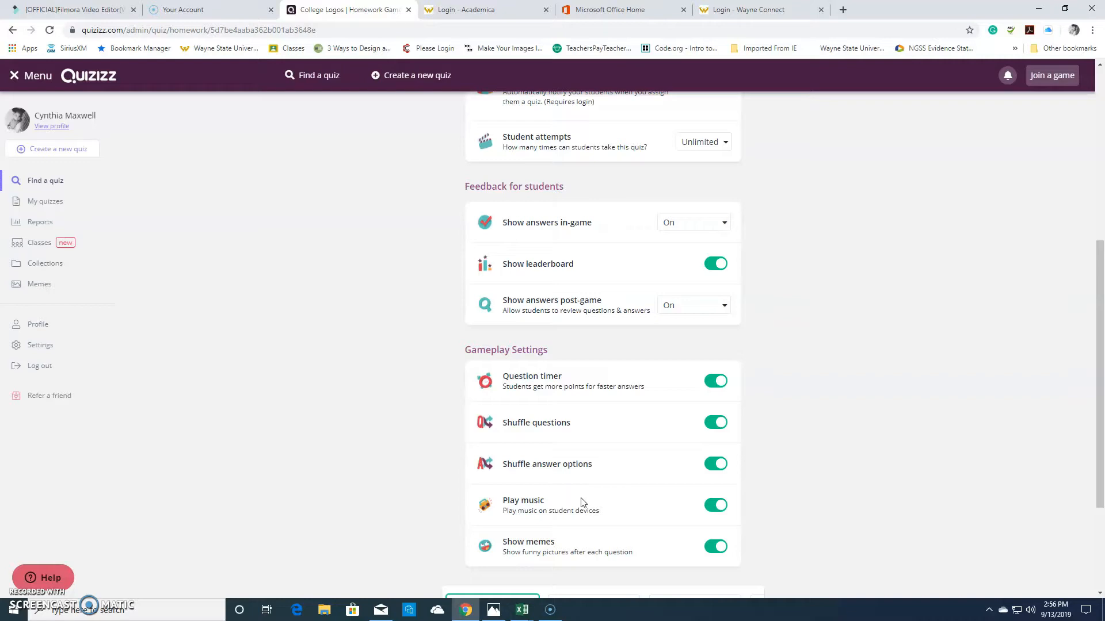
scroll(535, 527, down, 3)
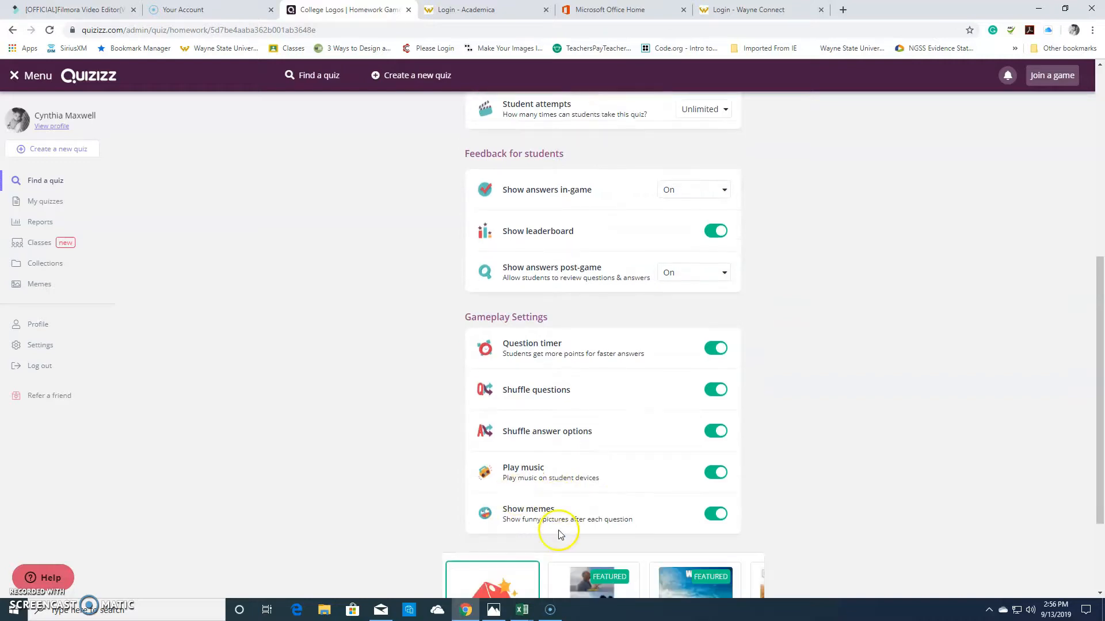
click(762, 495)
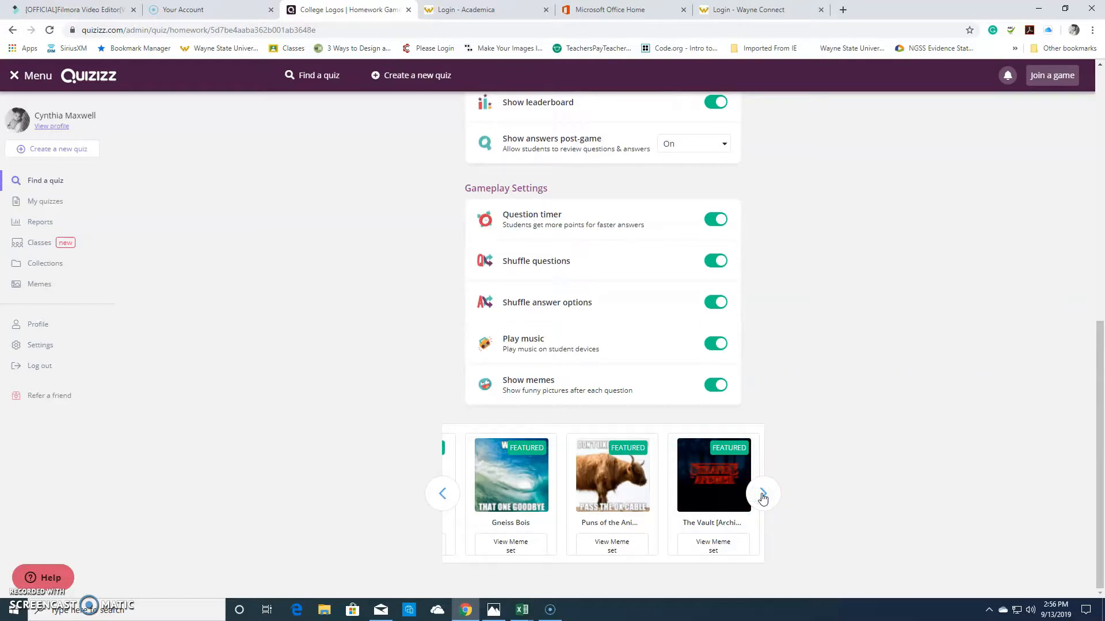
click(447, 496)
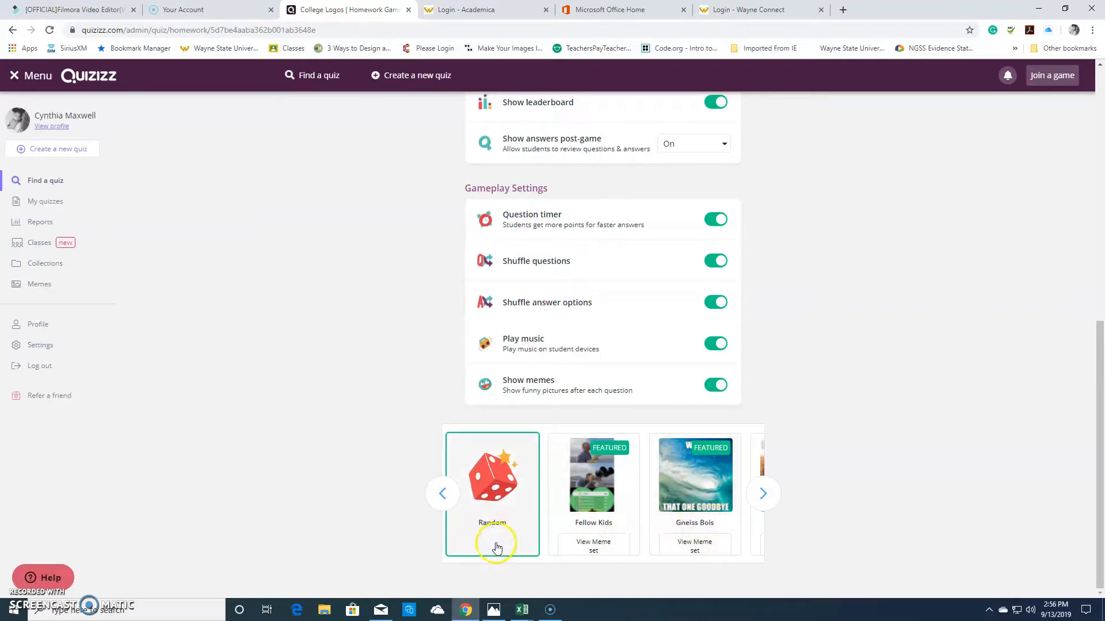
scroll(803, 541, up, 7)
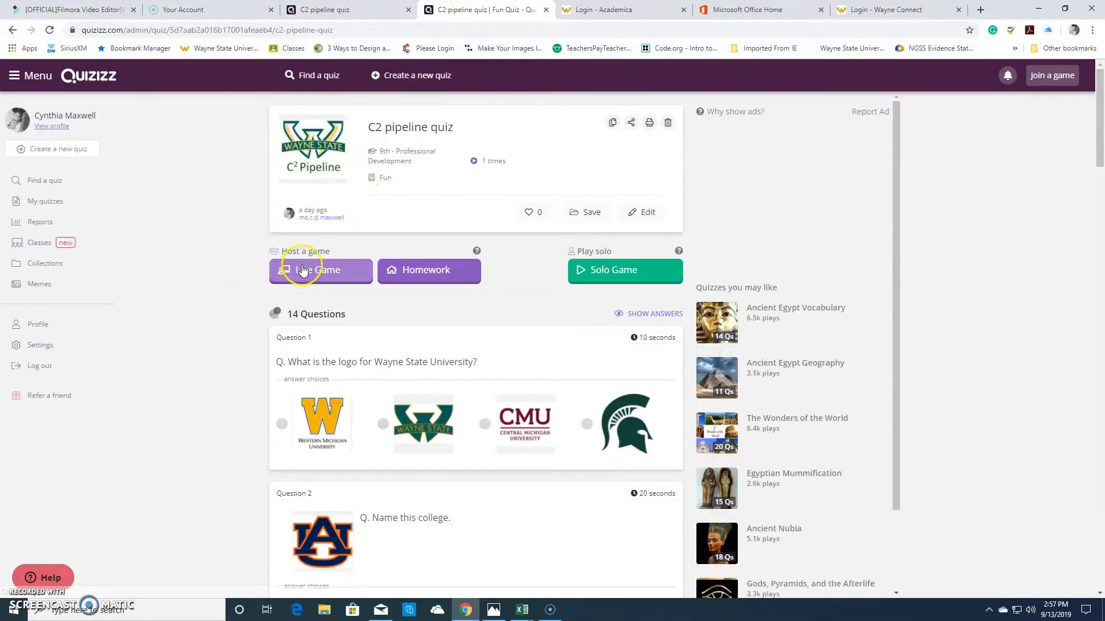
Step: Host the C2 pipeline quiz as a live game in Classic mode, after viewing the Team preferences, and start it
click(303, 271)
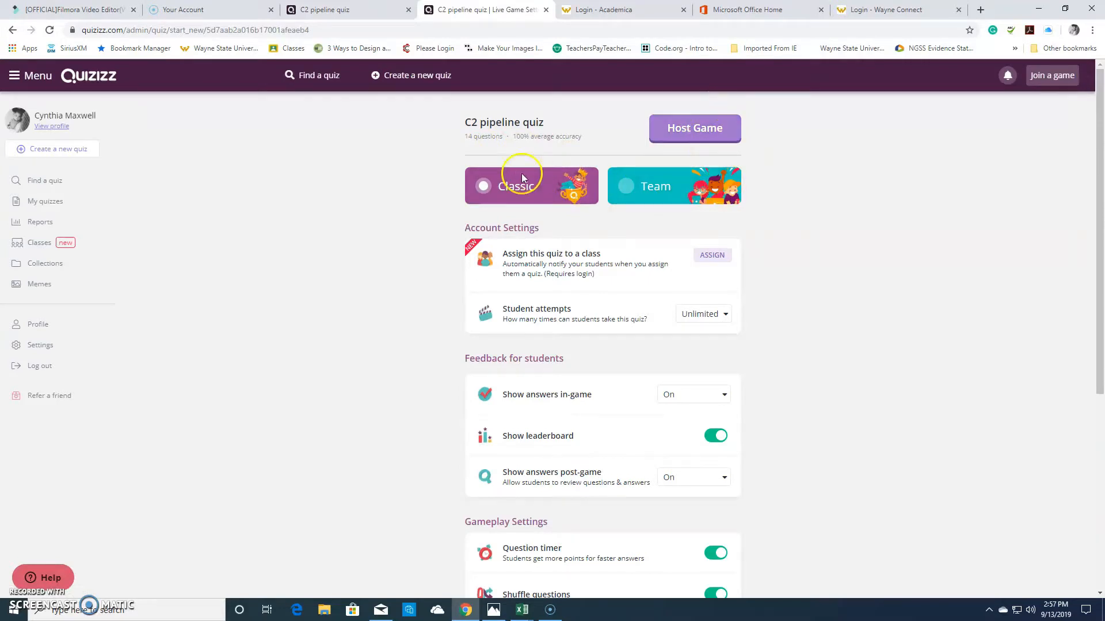
click(714, 189)
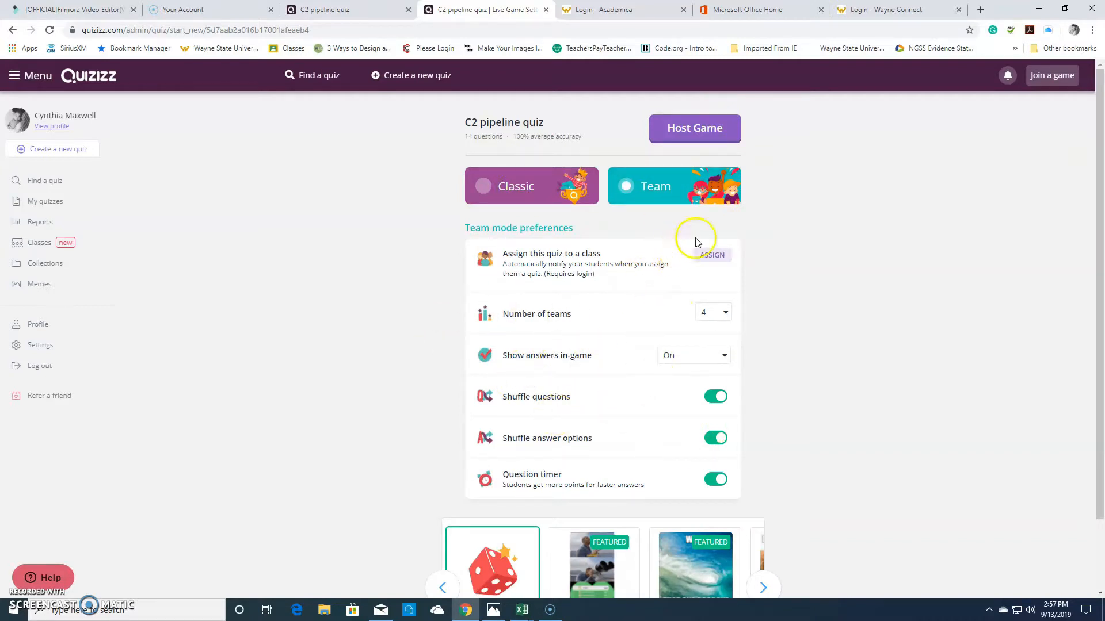
click(531, 182)
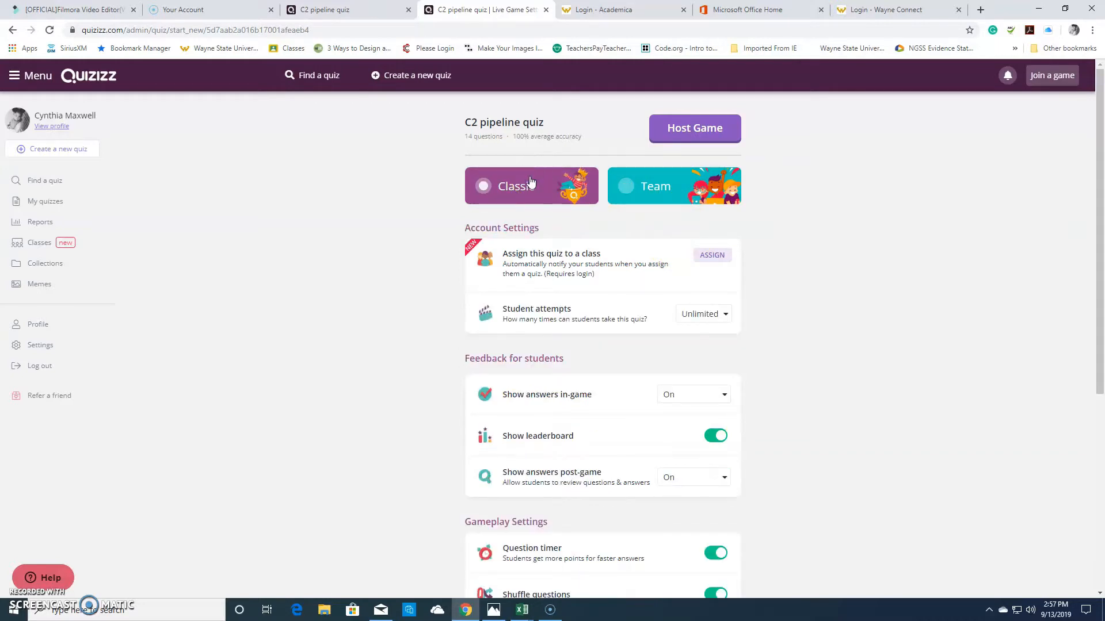
click(668, 128)
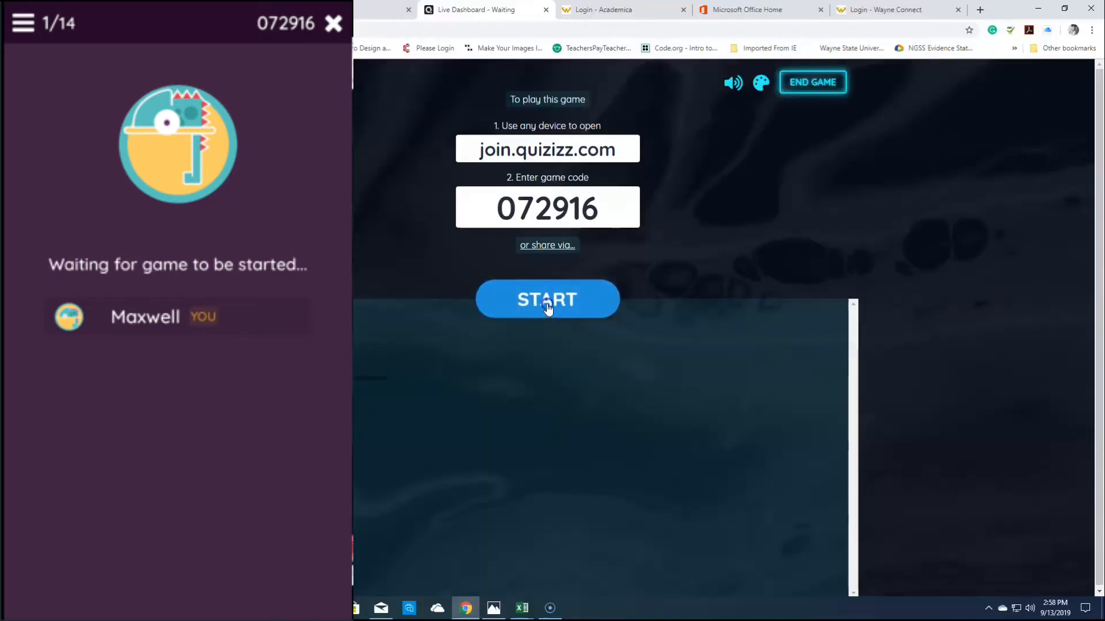
click(547, 300)
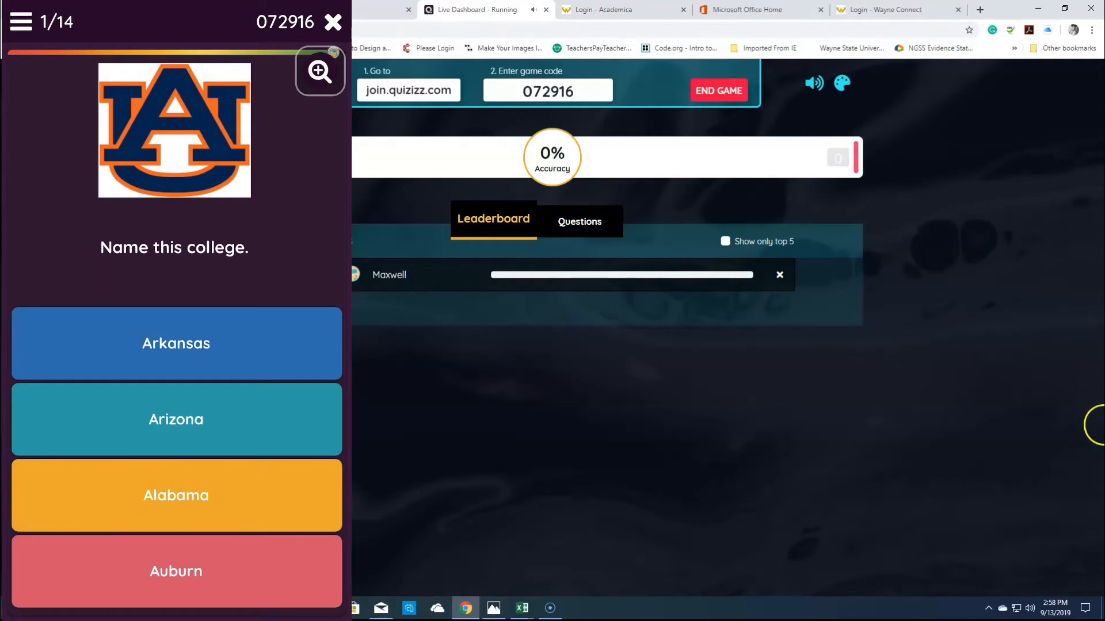
Step: Lower the computer's speaker volume and end the running live game
click(1030, 608)
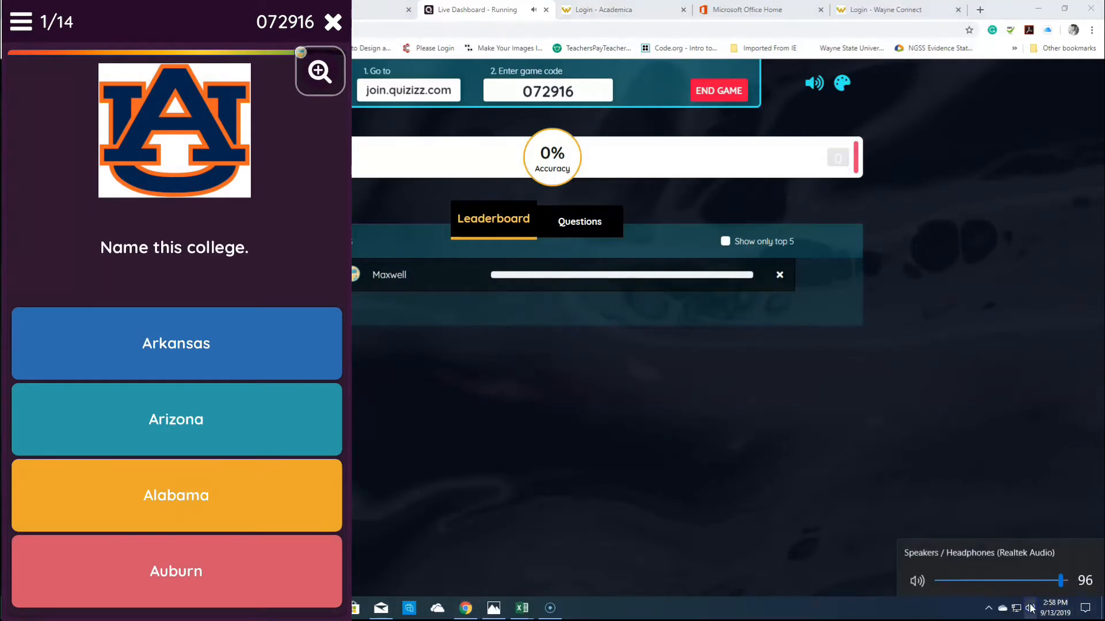
click(980, 581)
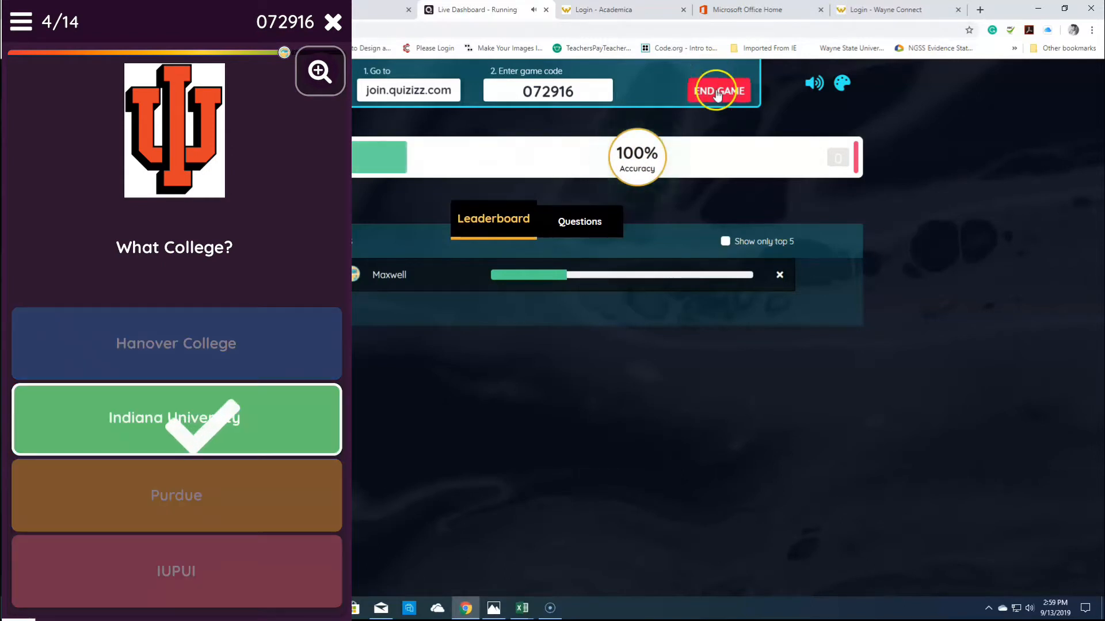
click(717, 94)
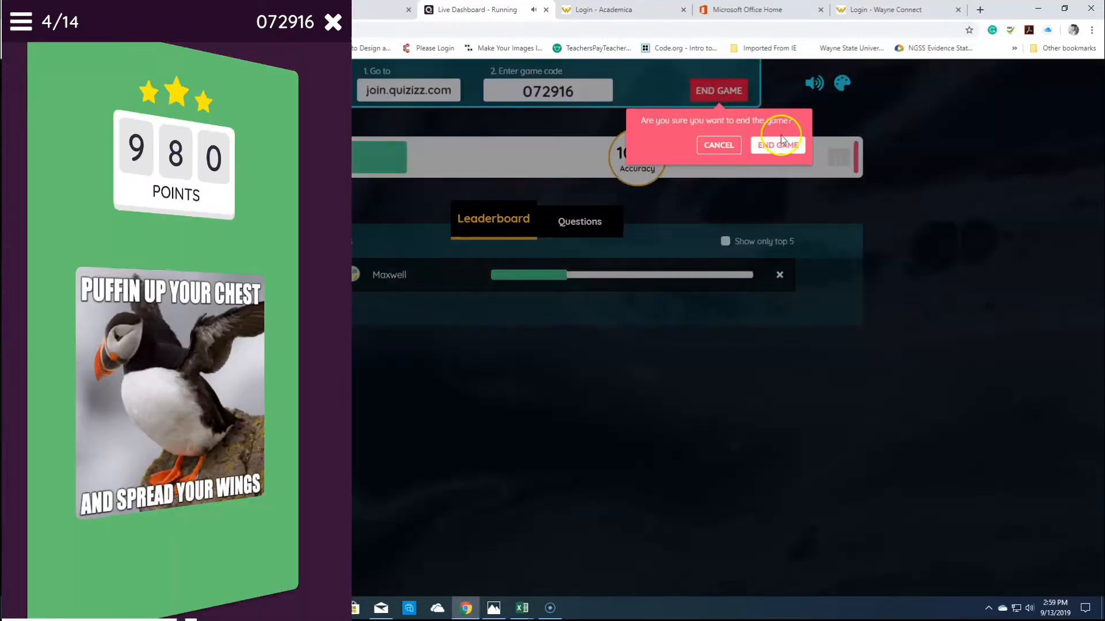
click(778, 145)
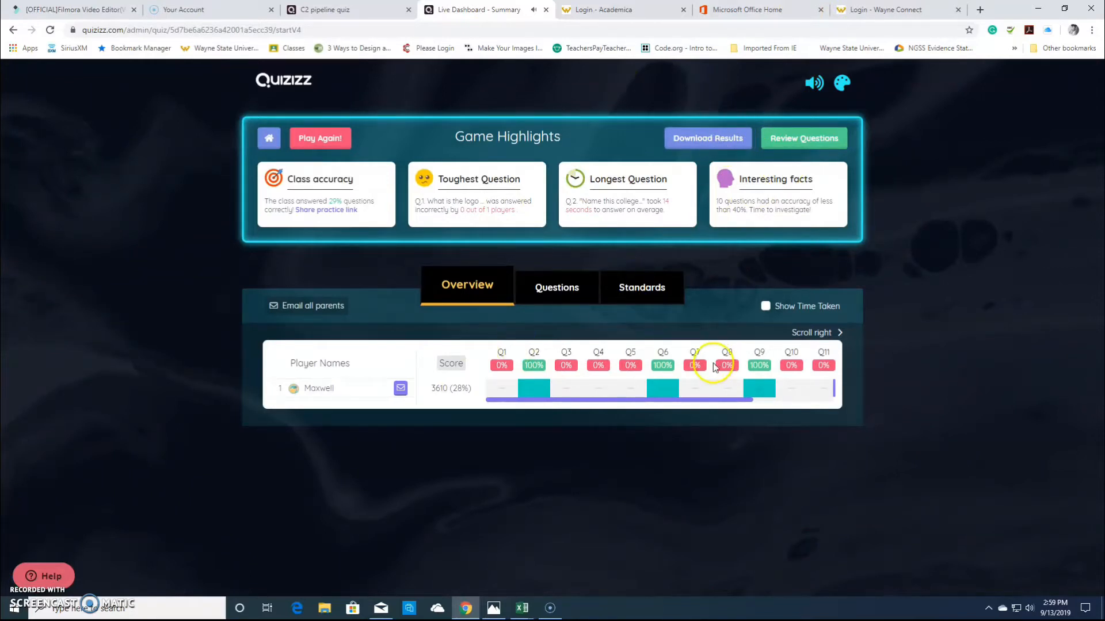
Step: Review the Toughest Question highlight in the game results and page through the questions up to Question 5
click(482, 213)
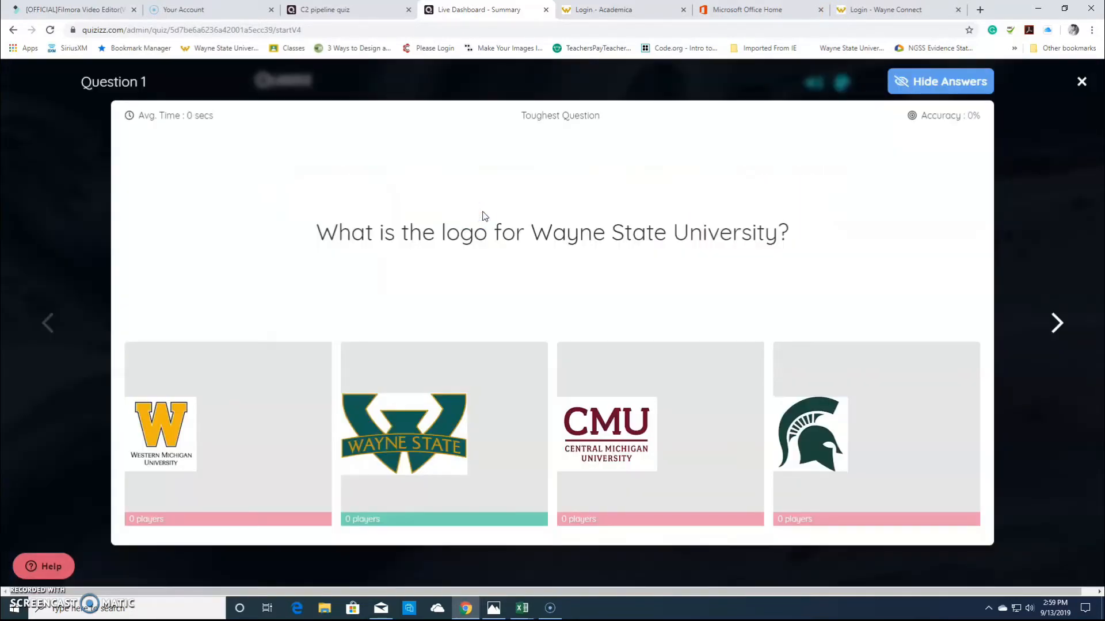
click(1053, 324)
click(1049, 327)
click(1054, 323)
click(1054, 323)
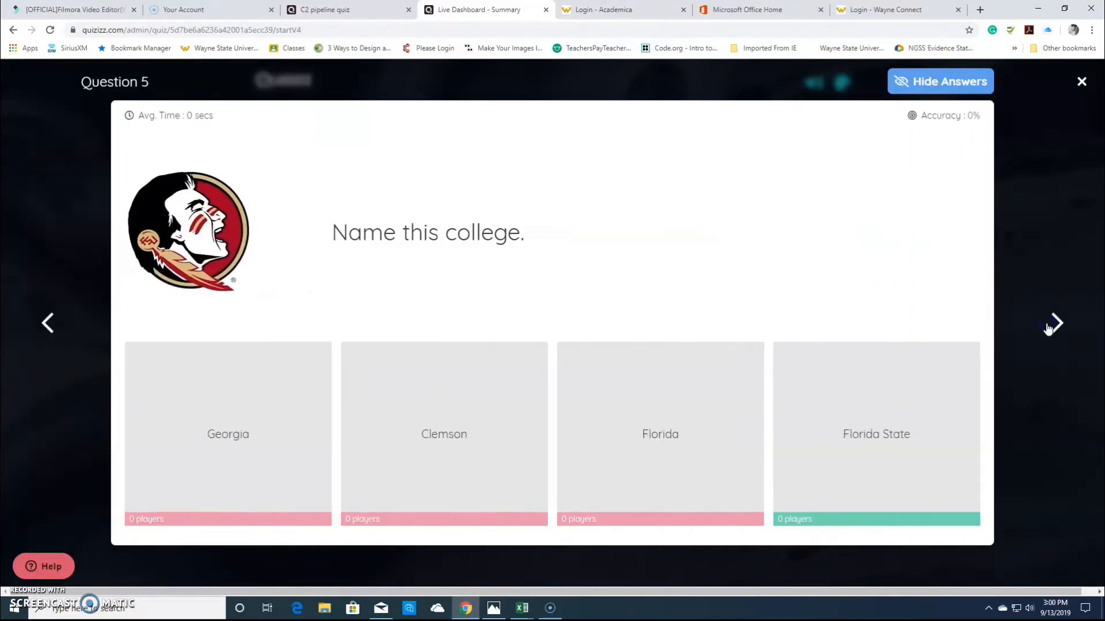
click(1080, 82)
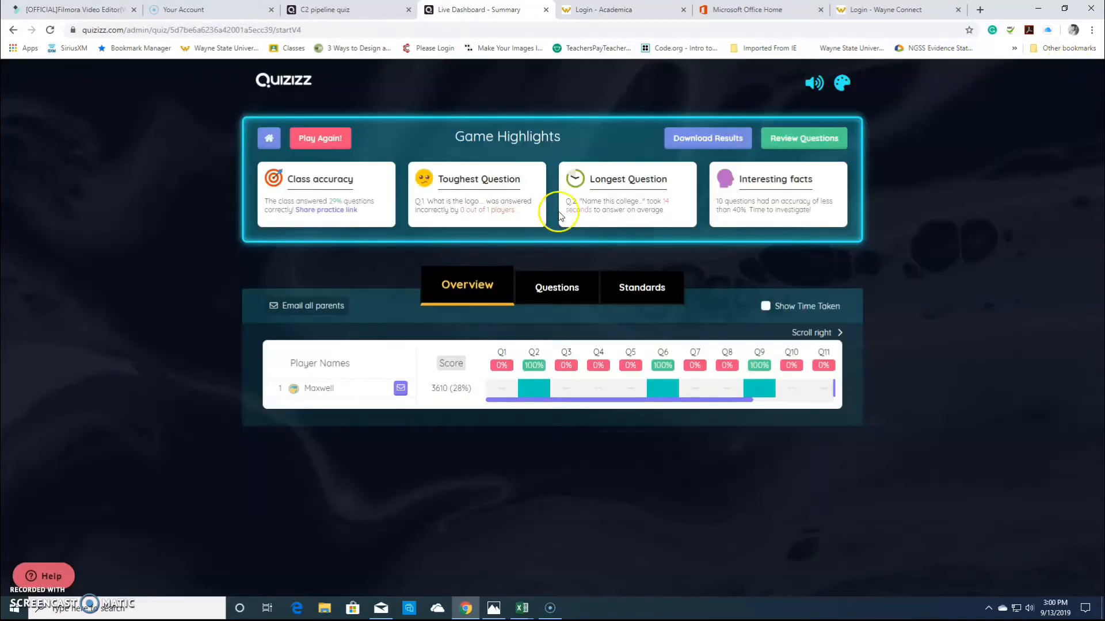
Step: Review the Longest Question highlight and page ahead from Question 2 to Question 4
click(622, 179)
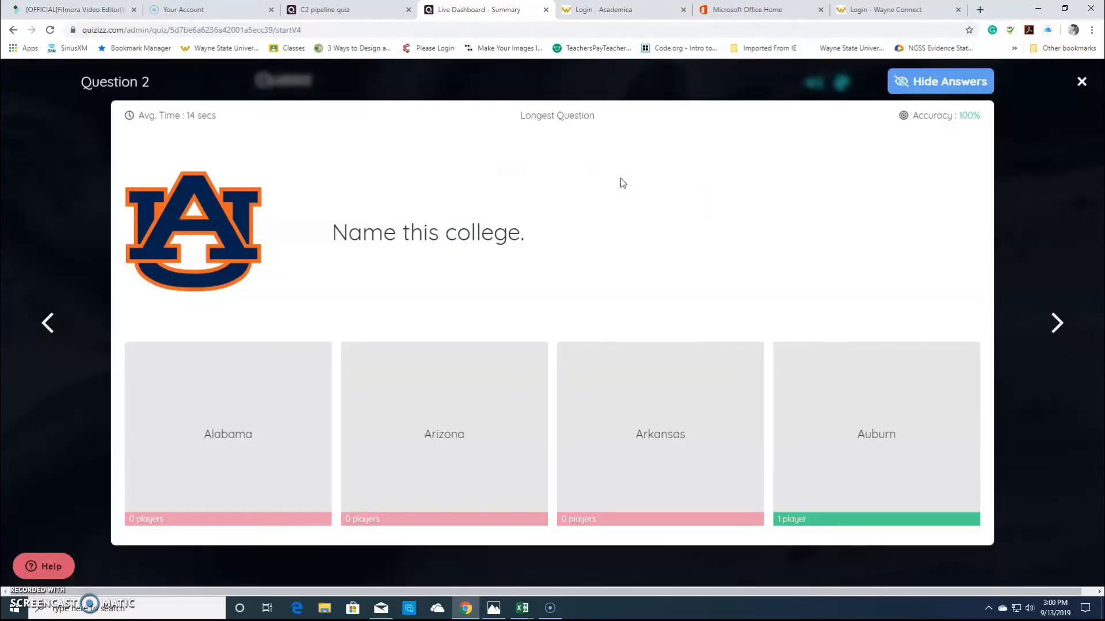
click(1057, 324)
click(1057, 323)
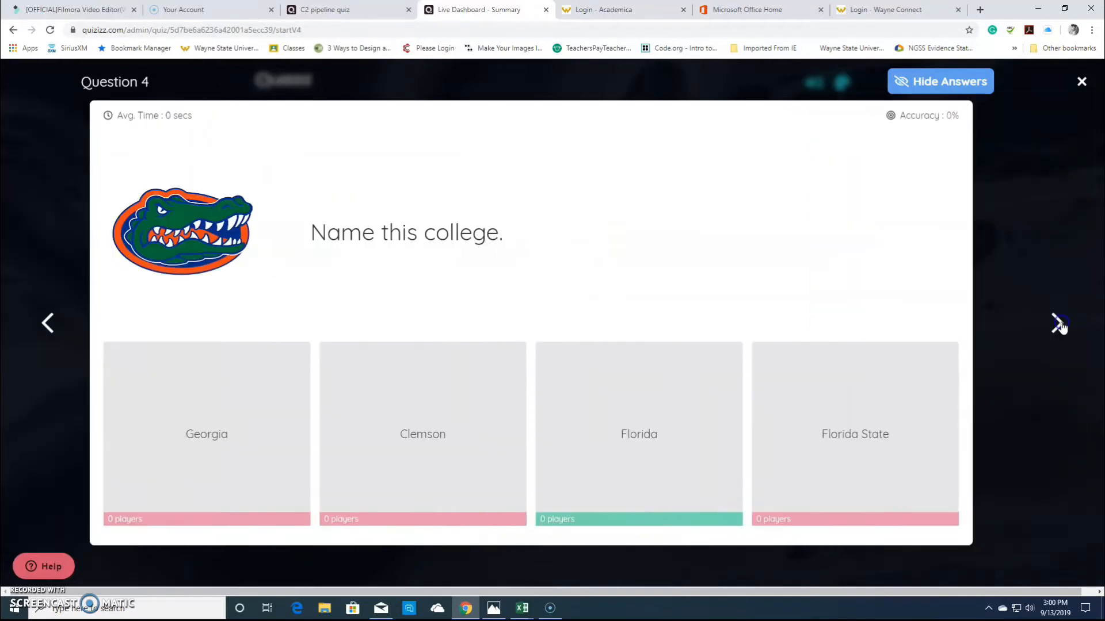
click(1081, 80)
Step: Examine the per-question breakdown behind the Interesting facts highlight and view Question 1 in the question review
click(750, 176)
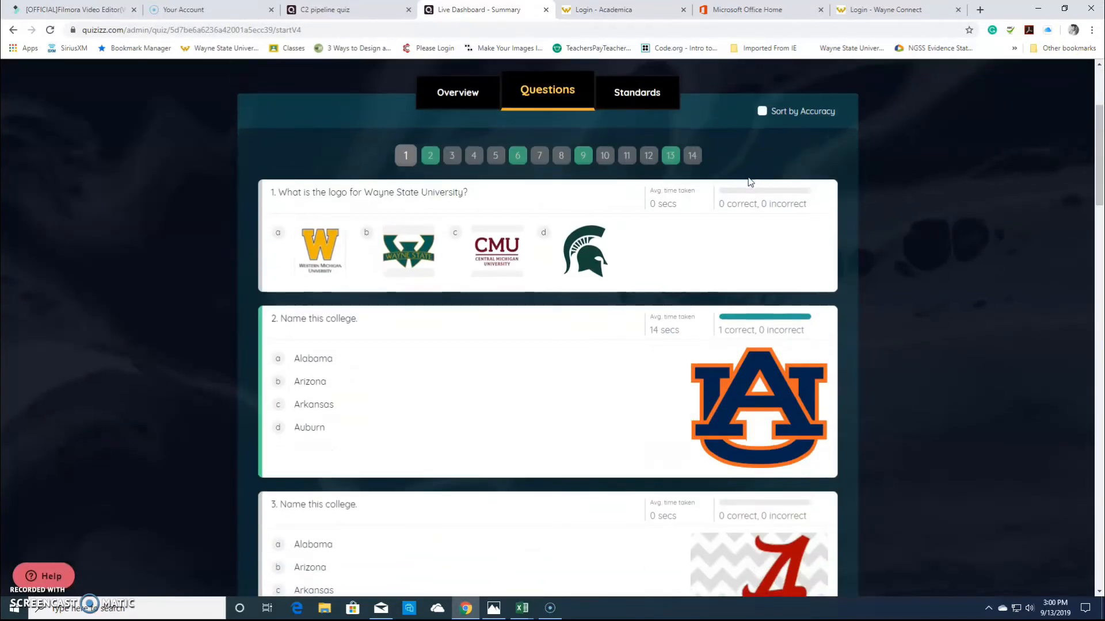
scroll(750, 182, down, 9)
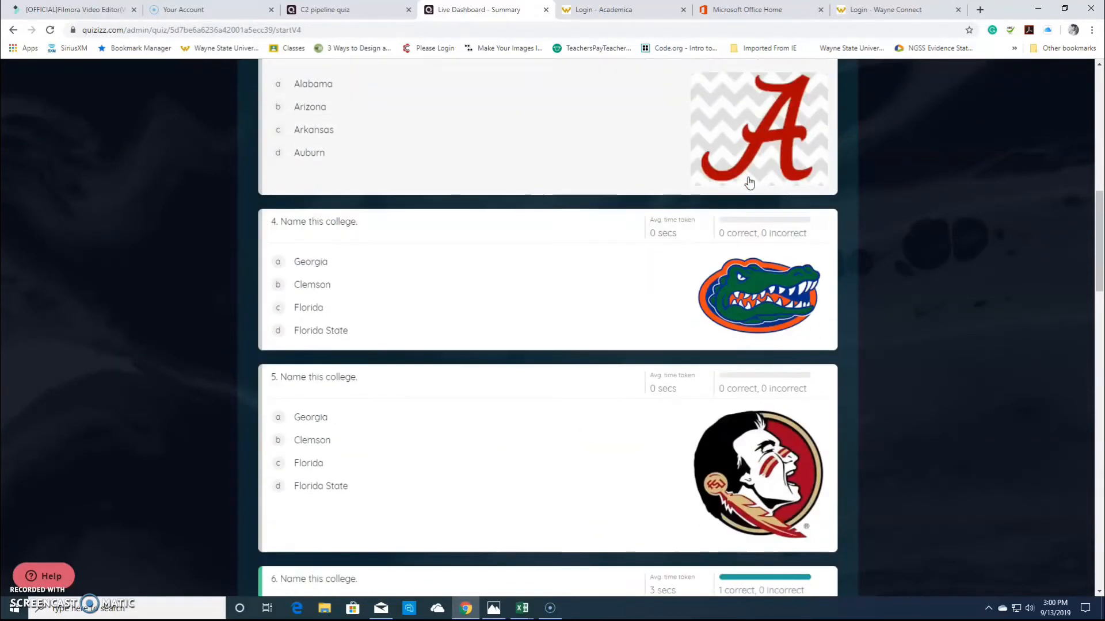
scroll(946, 249, up, 11)
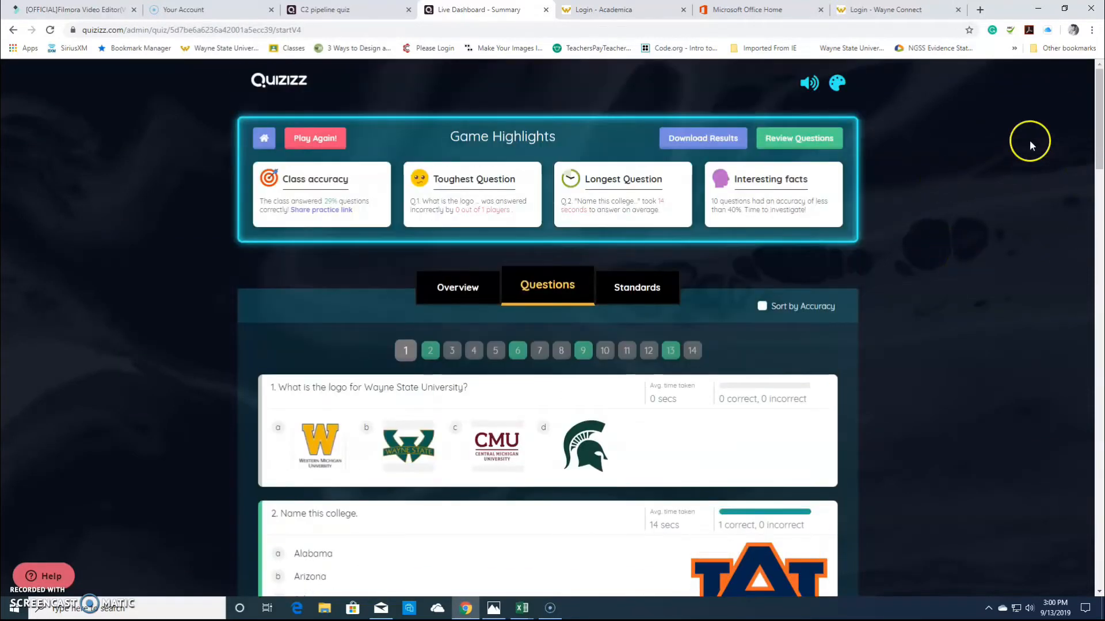
click(327, 191)
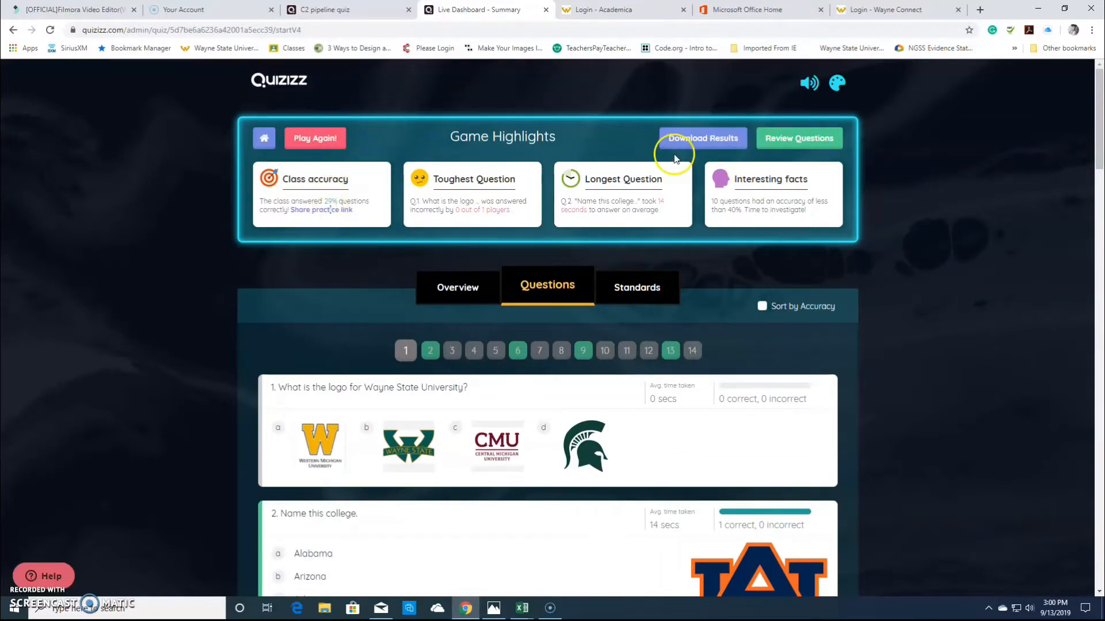
click(799, 138)
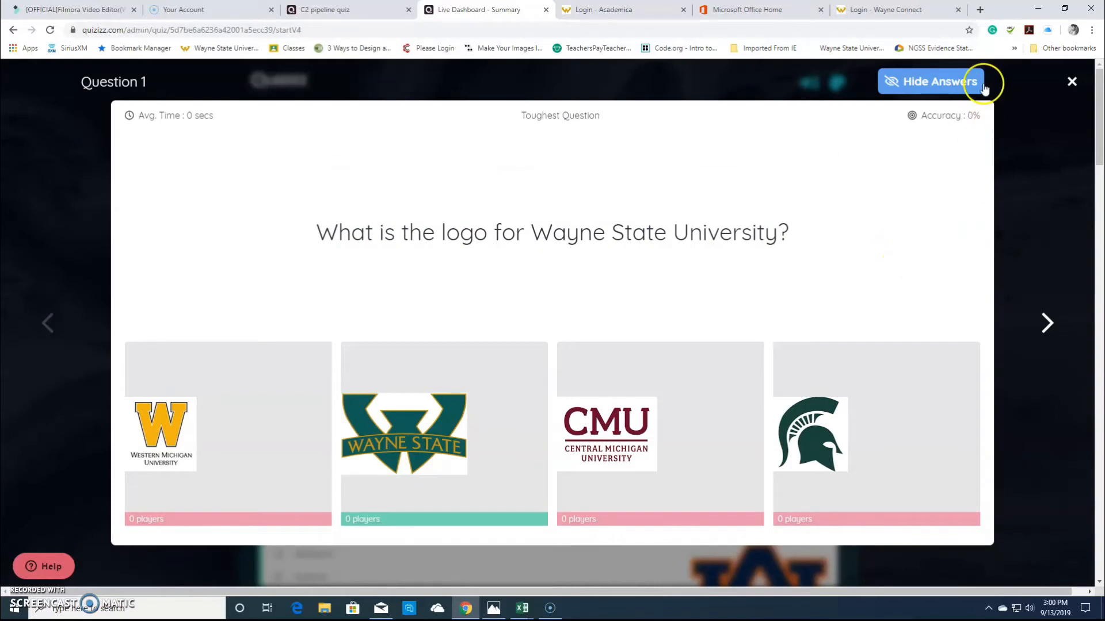
click(1072, 82)
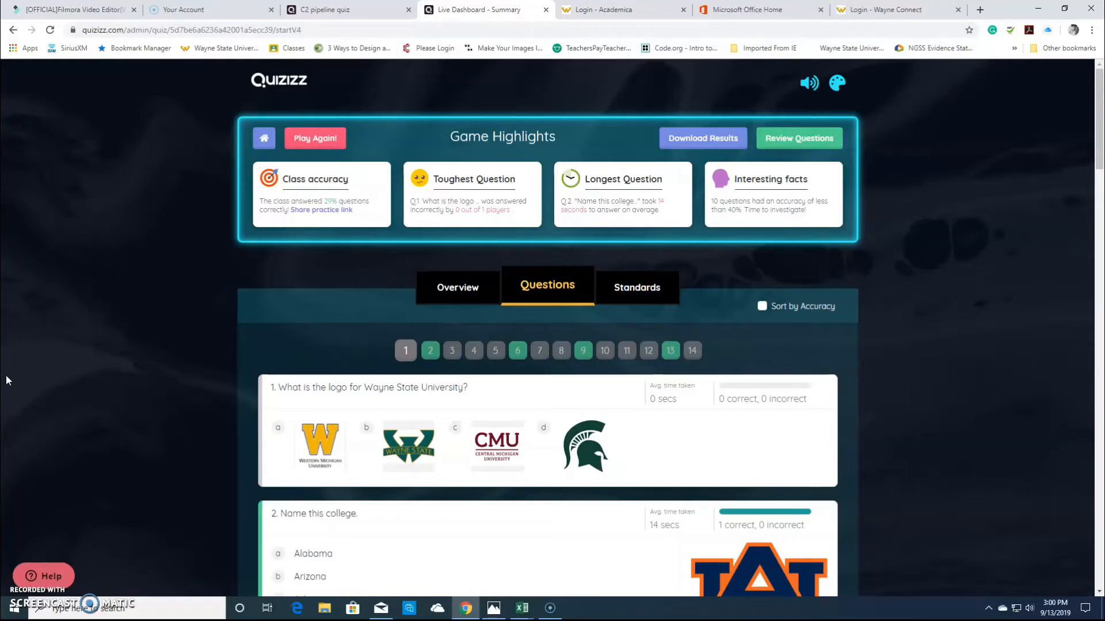
Step: Check the game's Standards results, and show the time taken per question in the player overview
click(612, 291)
click(548, 425)
click(452, 294)
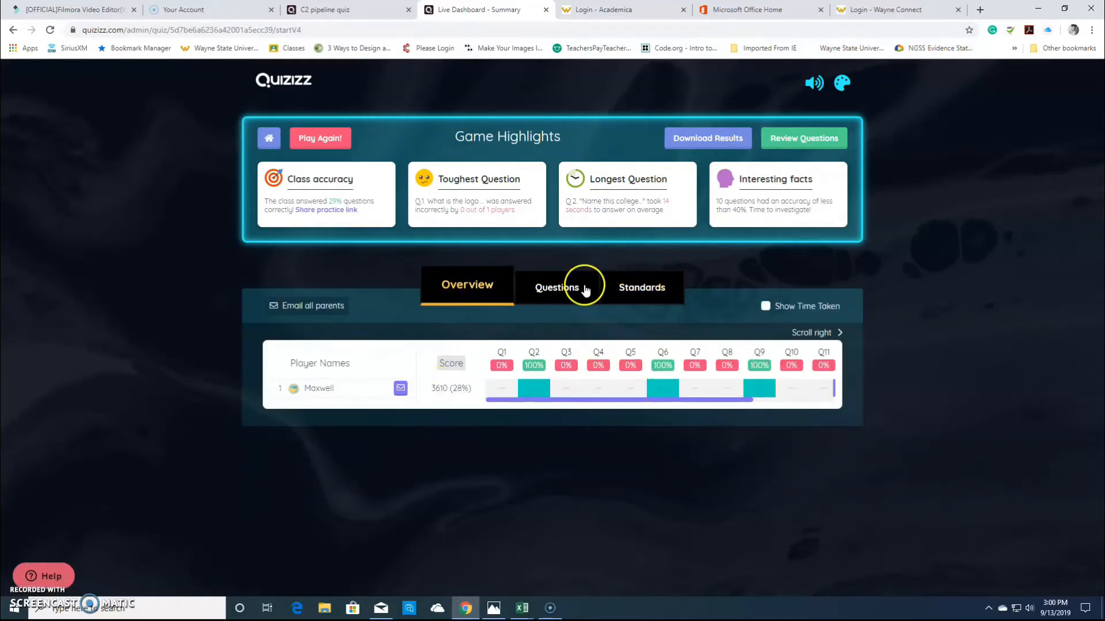
click(766, 306)
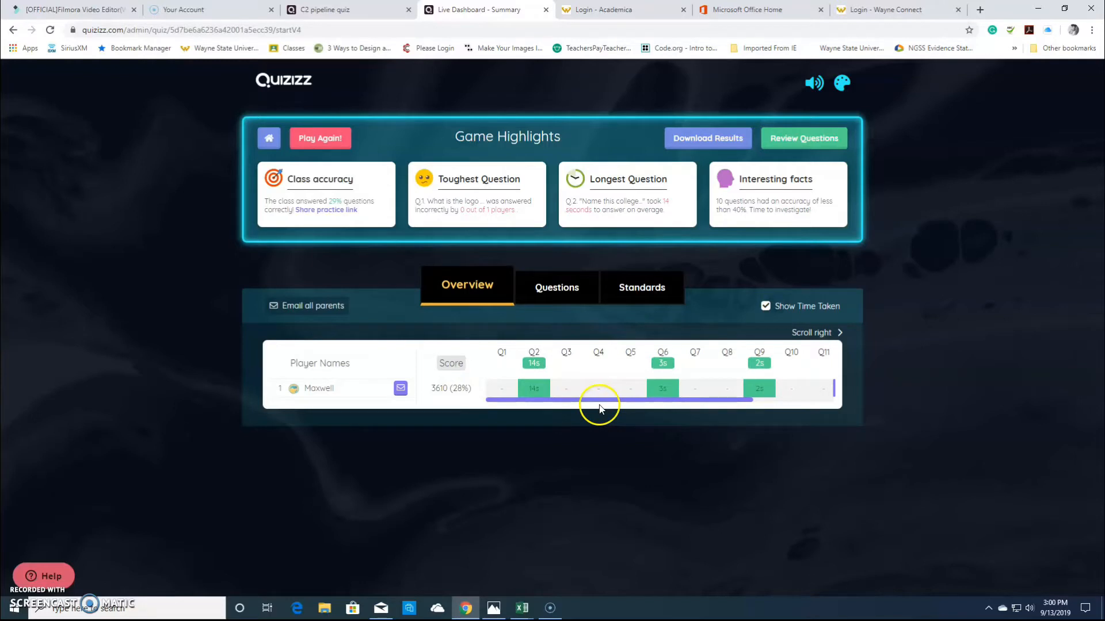
Step: Download the game results as an Excel worksheet named "pdf quiz" to the Desktop
click(711, 140)
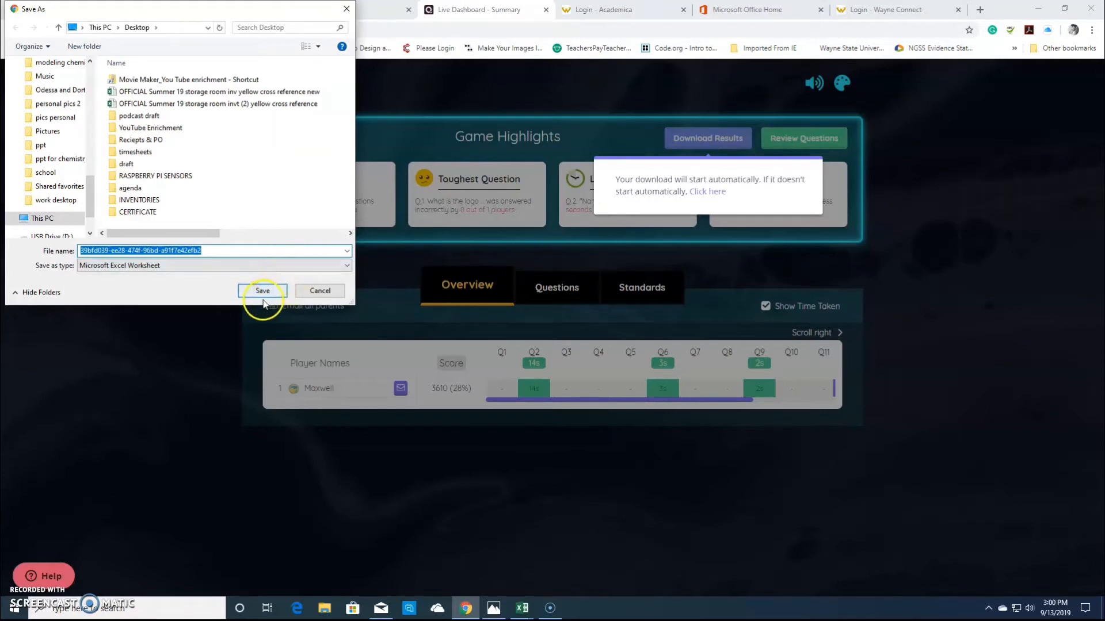
key(BackSpace)
text(pdf quiz)
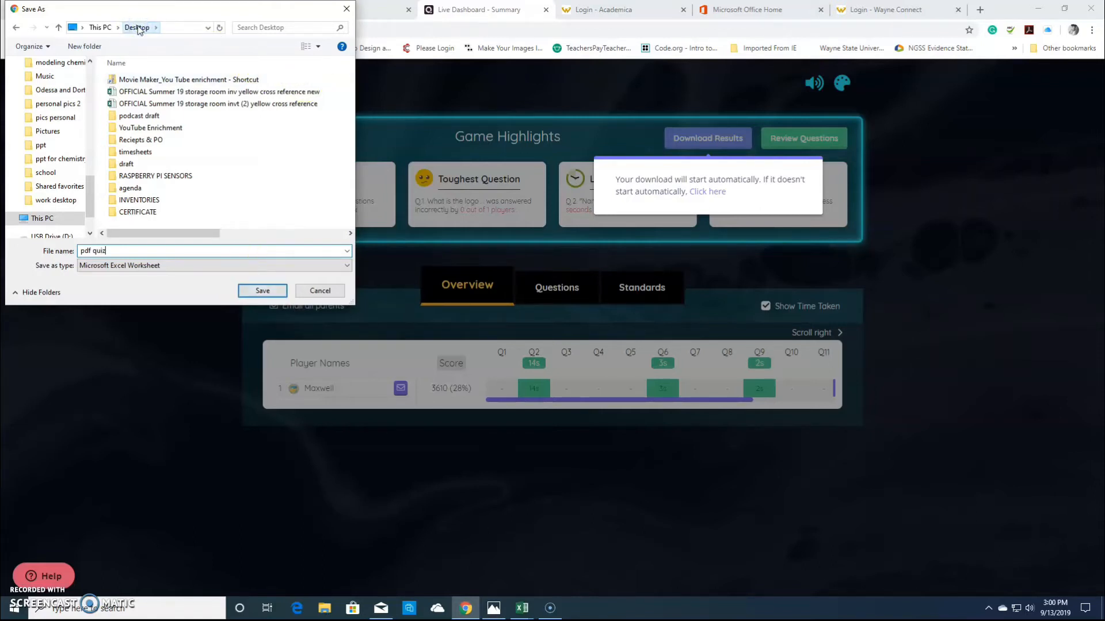
click(343, 367)
click(271, 291)
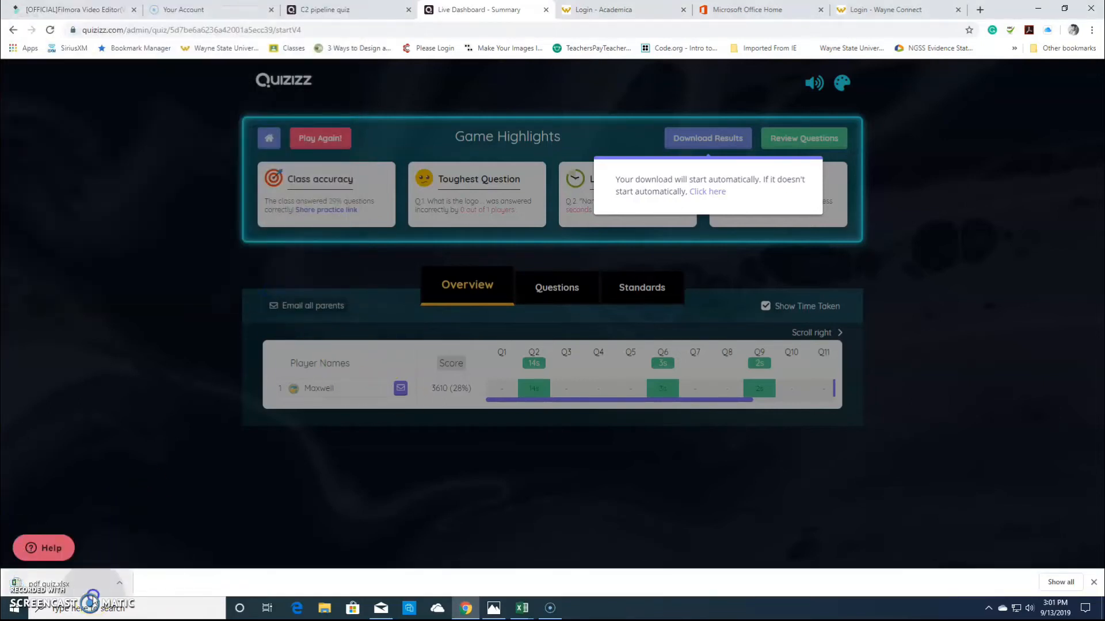
Step: Open the downloaded "pdf quiz" workbook in Excel, examine its Class Level and Player Level sheets, and return to the Quizizz results summary
click(92, 595)
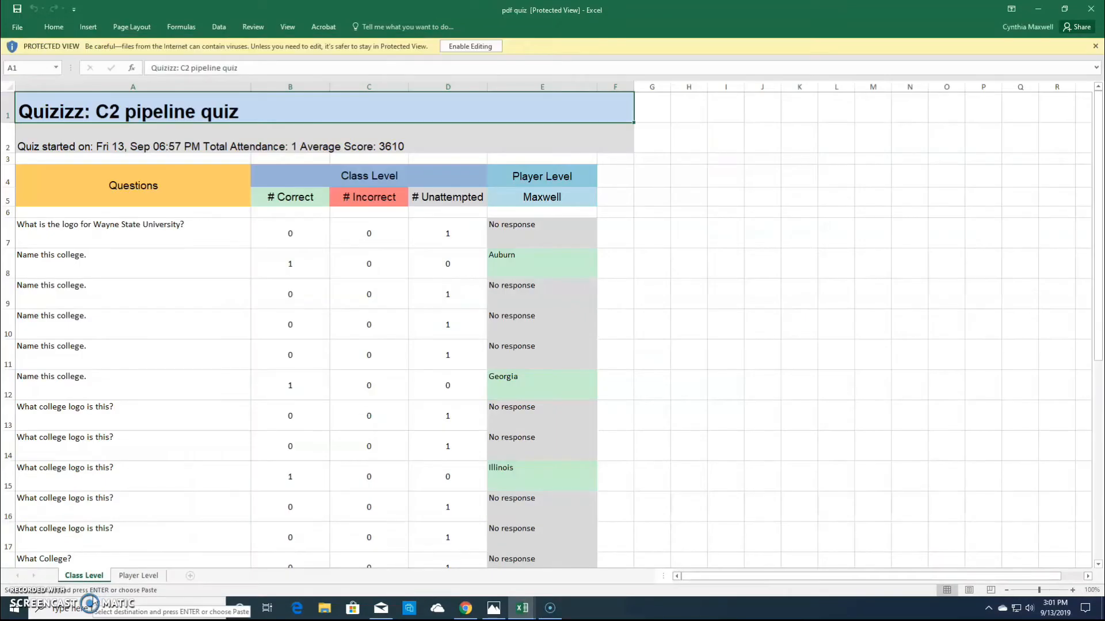
scroll(254, 333, down, 5)
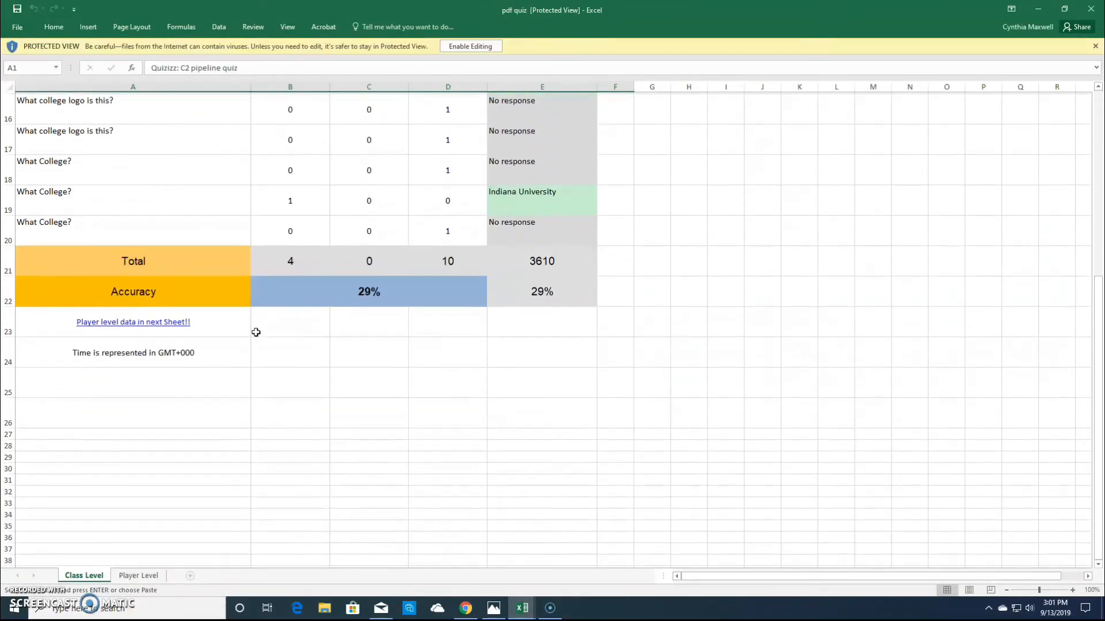
scroll(256, 333, up, 5)
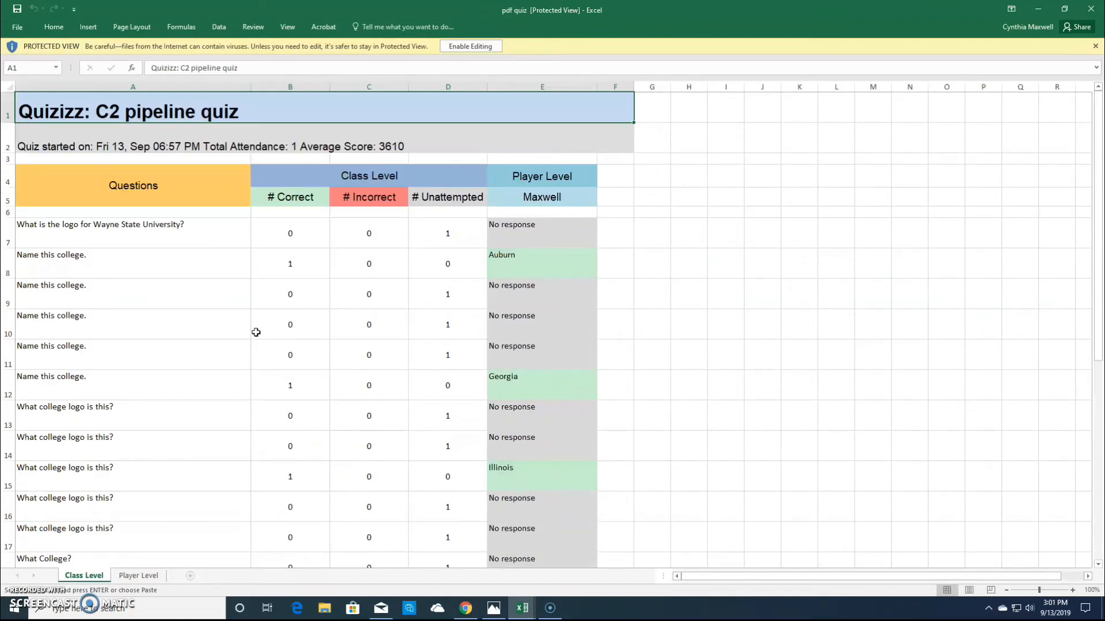
scroll(256, 332, down, 4)
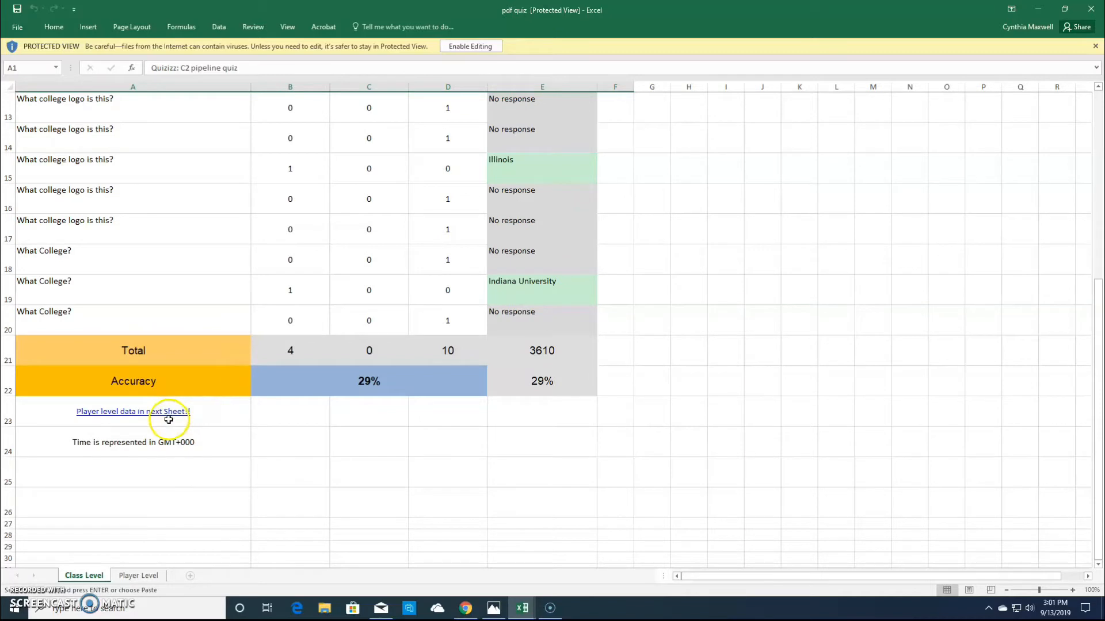
click(138, 576)
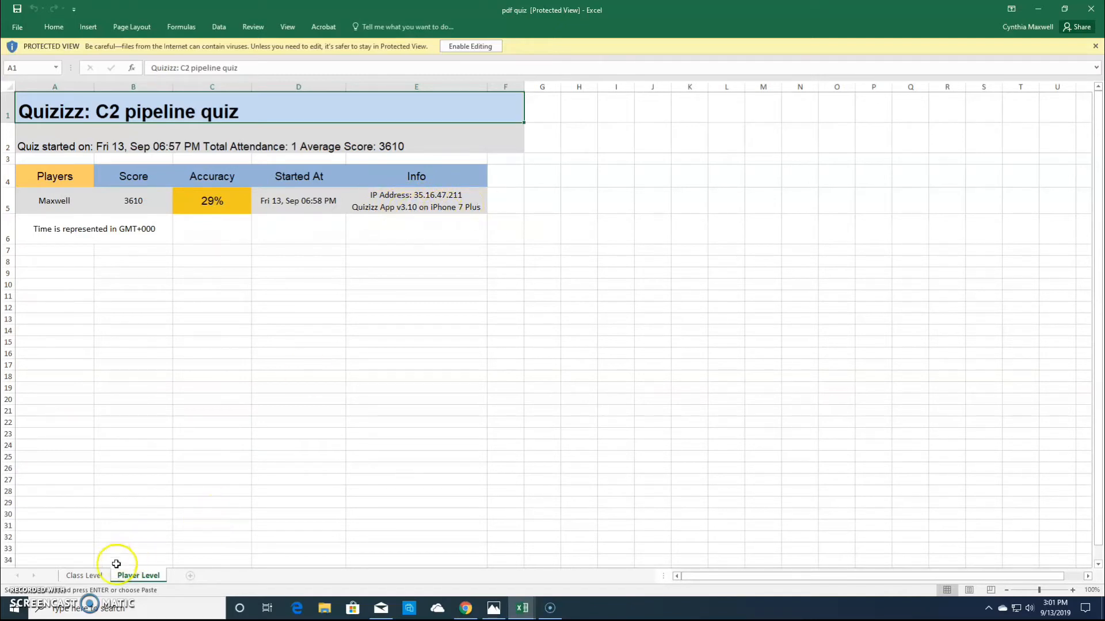
click(82, 576)
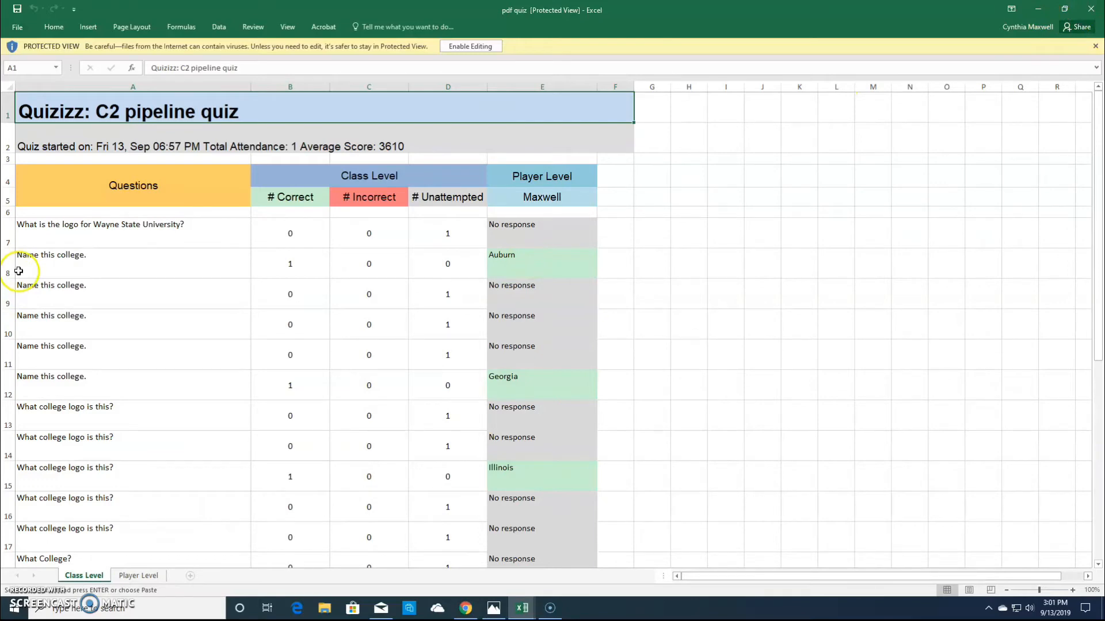
click(1045, 10)
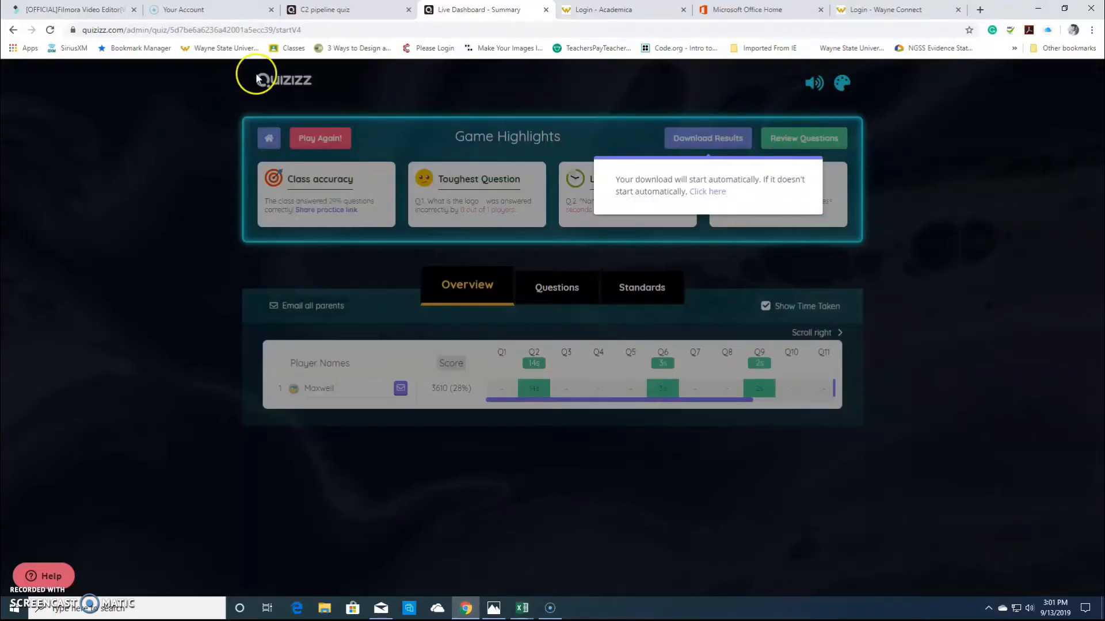
click(436, 88)
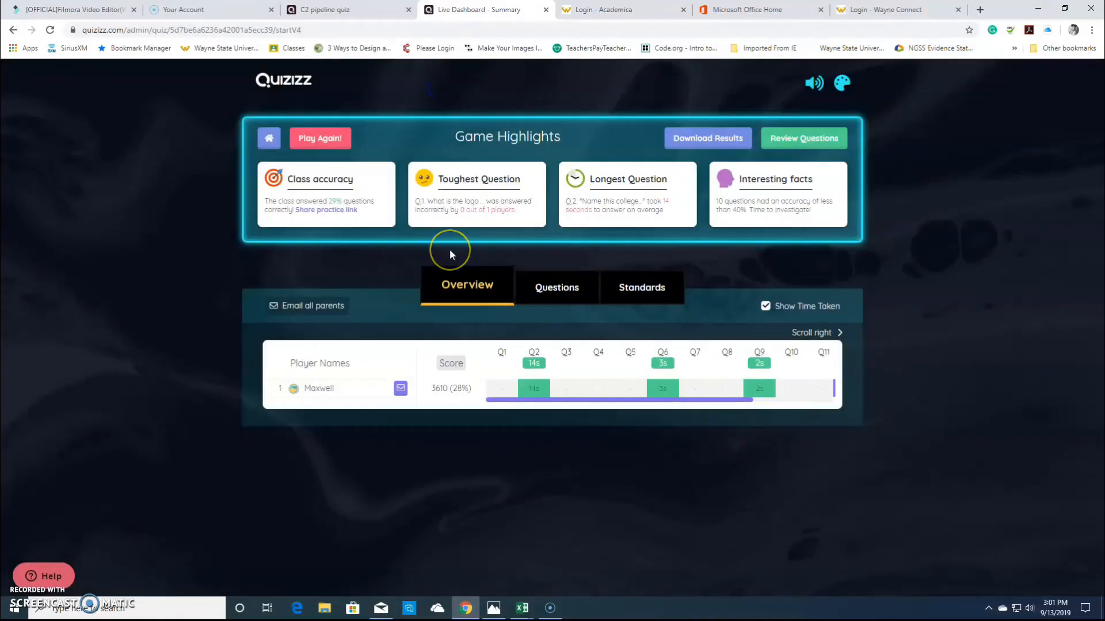